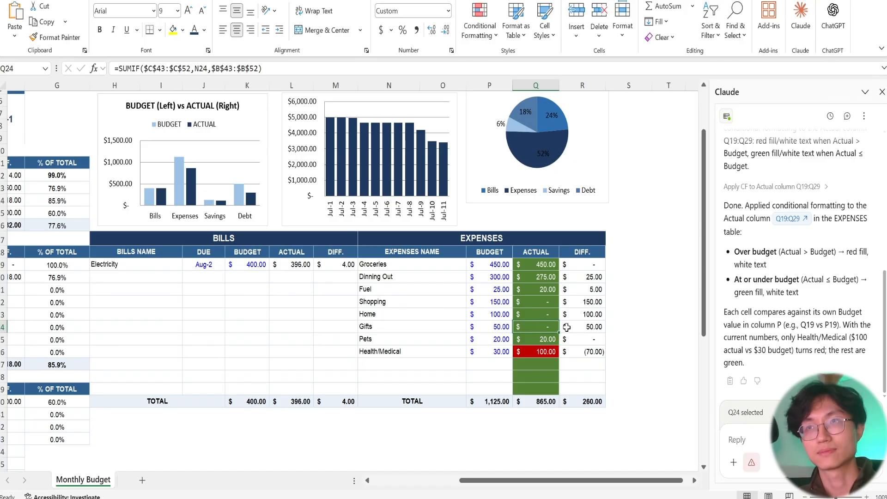
Write "Please undo." to Claude as a request to reverse its % OF TOTAL column edit.
{"action": "left_click", "coordinate": [537, 352]}
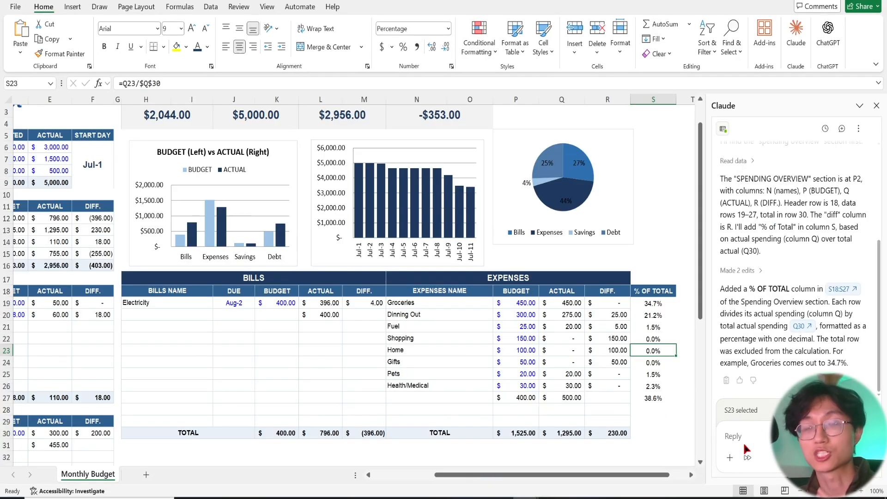
{"action": "left_click_drag", "start_coordinate": [571, 475], "coordinate": [509, 477]}
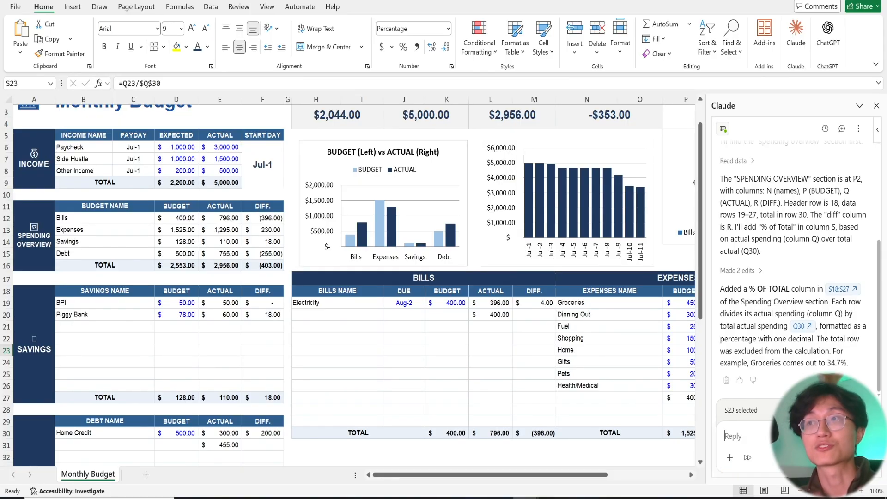
{"action": "type", "text": "Please undo."}
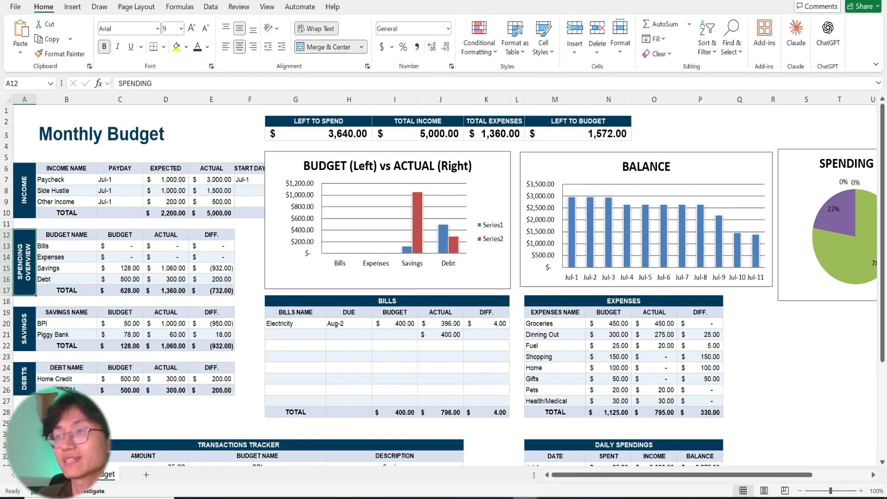
Look over the ChatGPT_FREE and ChatGPT_PRO monthly budget workbooks one after the other.
{"action": "left_click", "coordinate": [527, 497]}
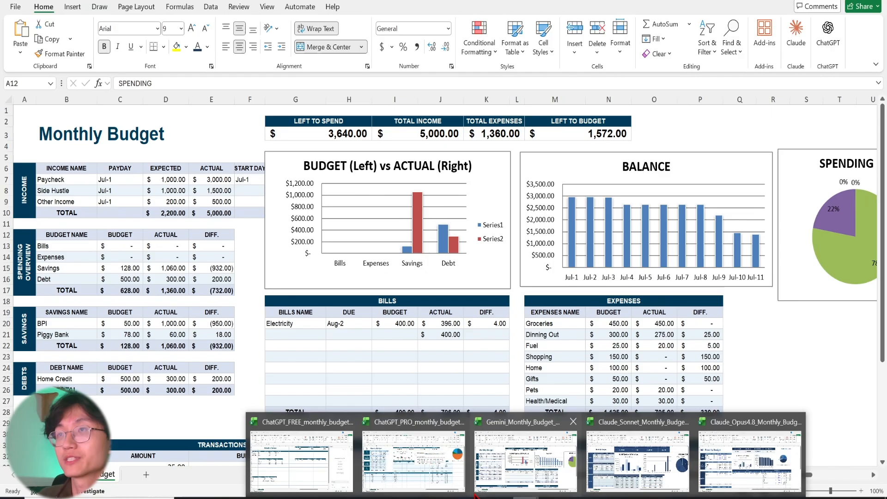
{"action": "left_click", "coordinate": [324, 460]}
{"action": "mouse_move", "coordinate": [527, 497]}
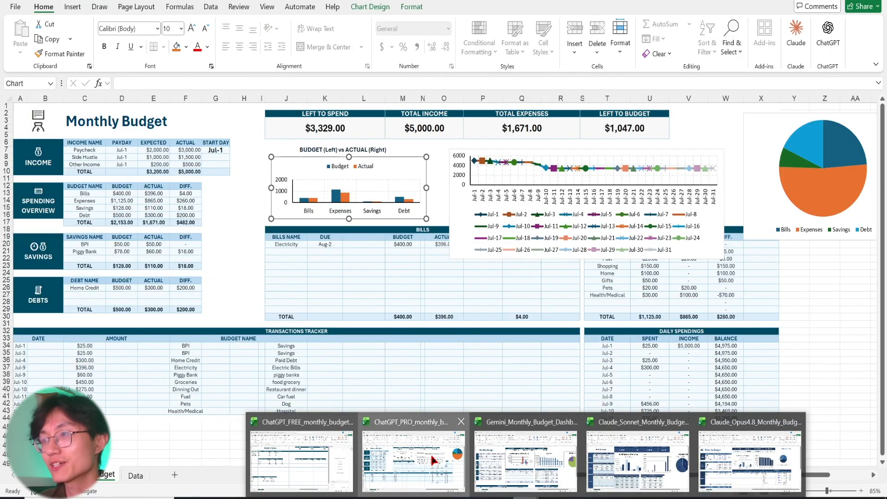
{"action": "left_click", "coordinate": [433, 461]}
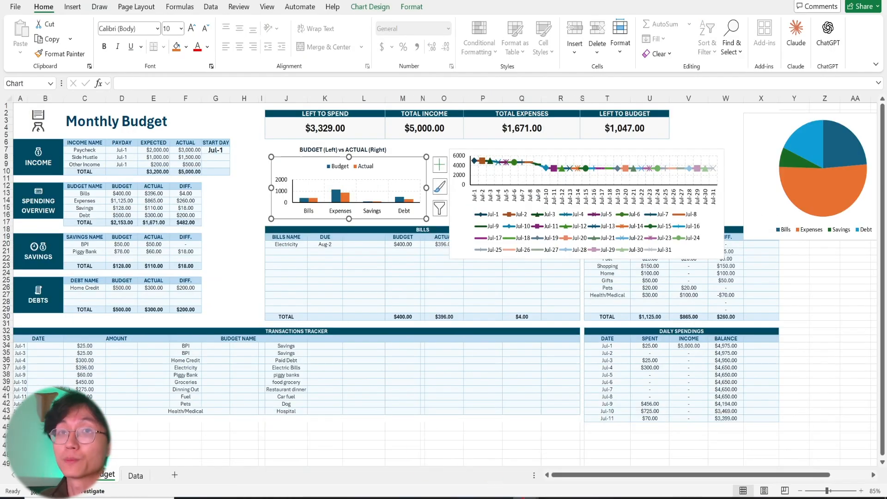
{"action": "mouse_move", "coordinate": [527, 497]}
{"action": "left_click", "coordinate": [528, 453]}
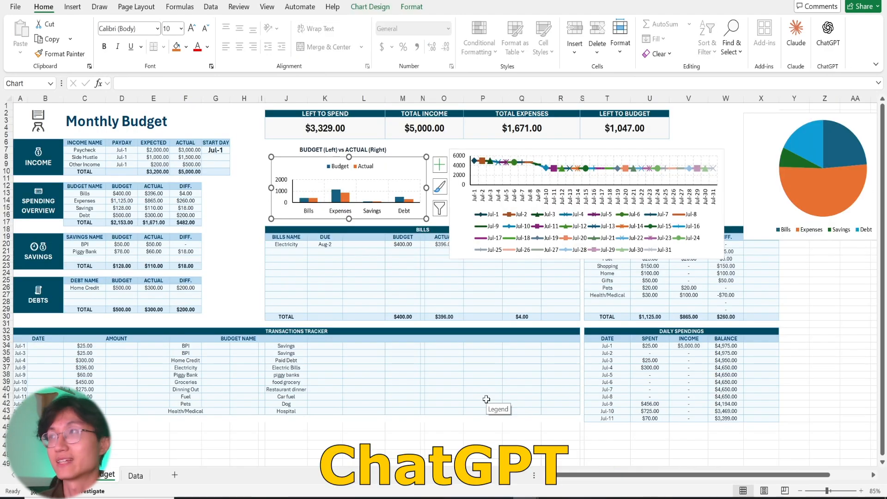
{"action": "left_click", "coordinate": [450, 308]}
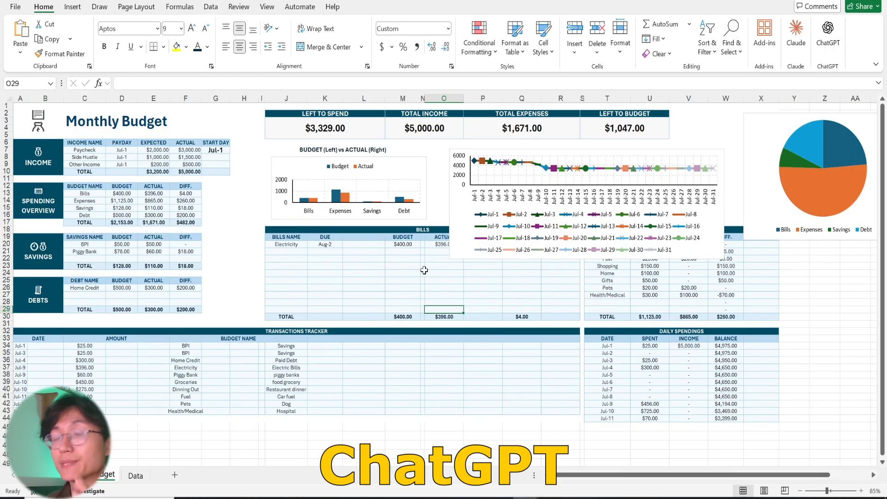
Revisit the ChatGPT_FREE budget workbook briefly and return to the ChatGPT_PRO monthly budget workbook.
{"action": "left_click", "coordinate": [526, 498]}
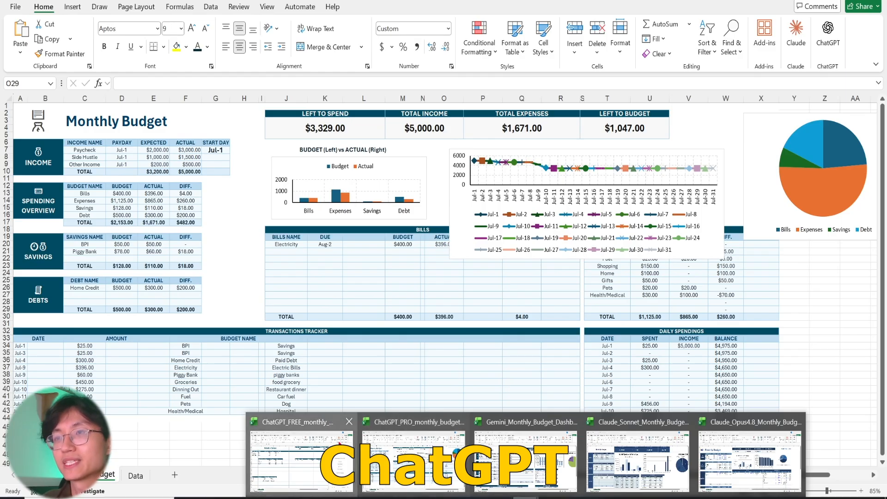
{"action": "left_click", "coordinate": [340, 444]}
{"action": "left_click", "coordinate": [527, 498]}
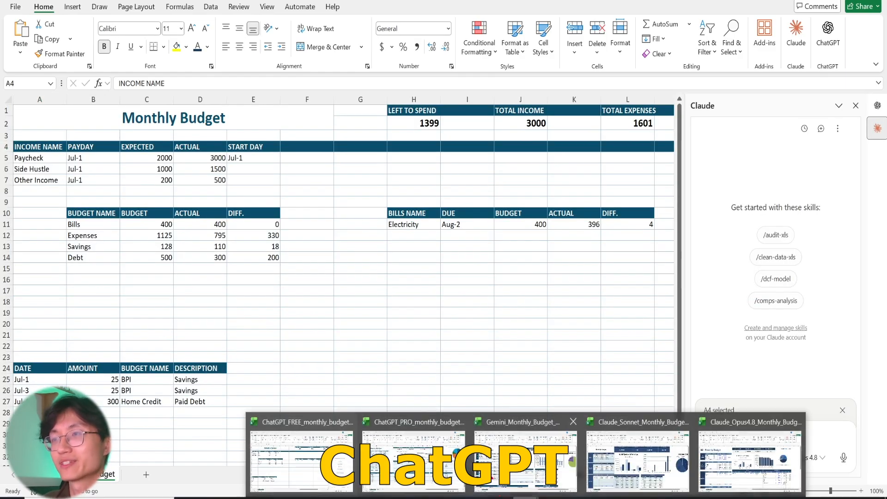
{"action": "left_click", "coordinate": [414, 451]}
{"action": "left_click", "coordinate": [467, 296]}
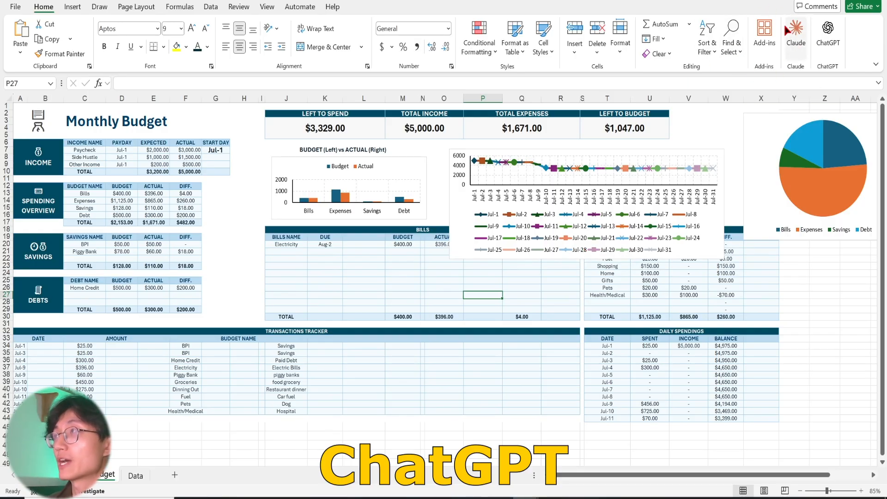
Search the add-ins for "chatgpt" and open the ChatGPT add-in beside the budget sheet.
{"action": "left_click", "coordinate": [765, 49]}
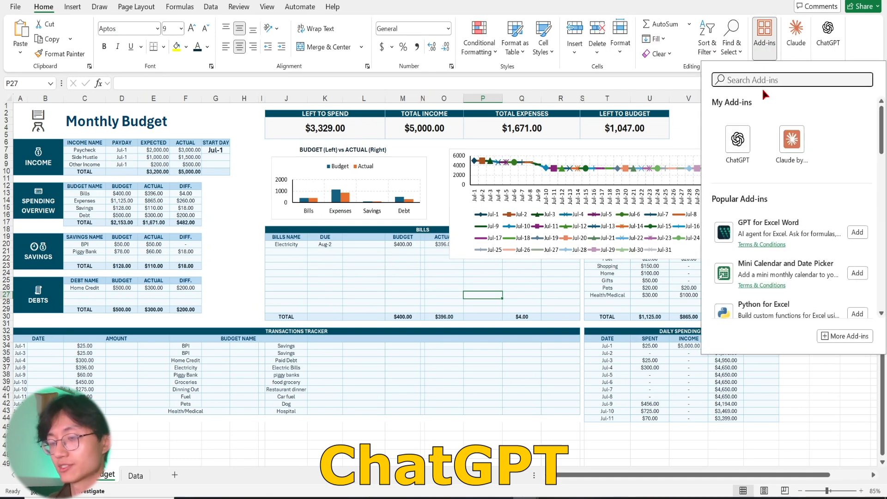
{"action": "type", "text": "chatgpt"}
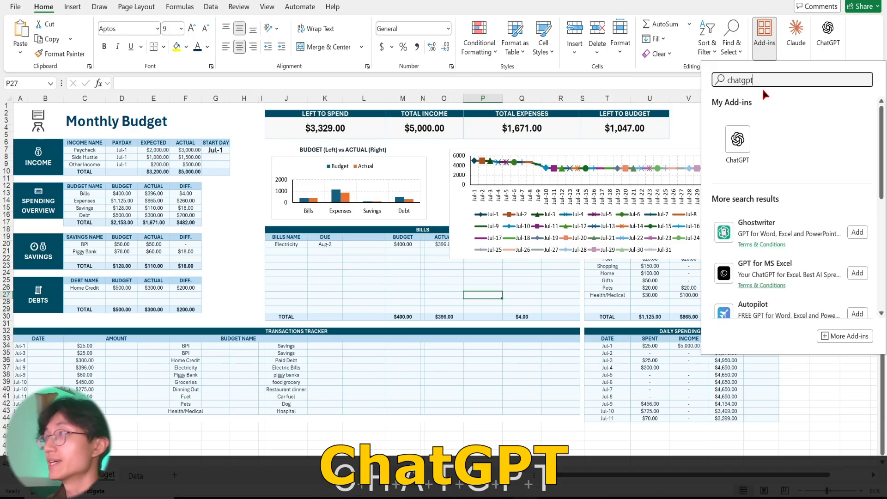
{"action": "left_click", "coordinate": [724, 140]}
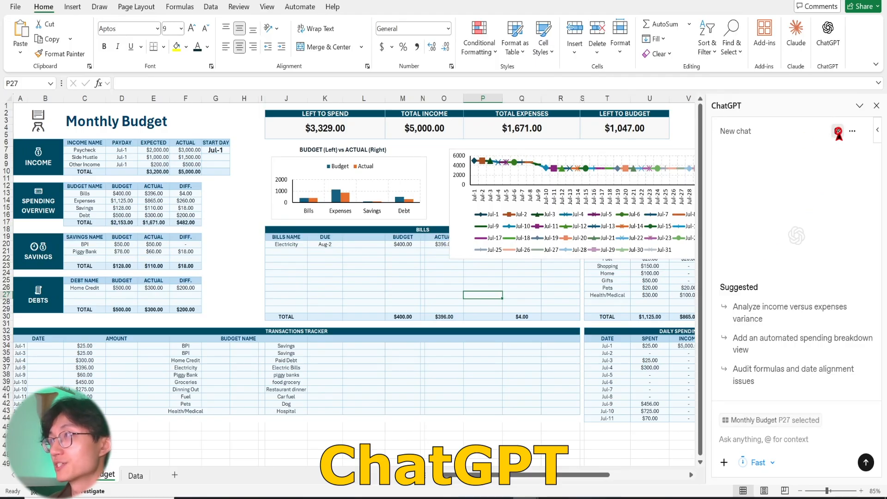
{"action": "left_click", "coordinate": [738, 132]}
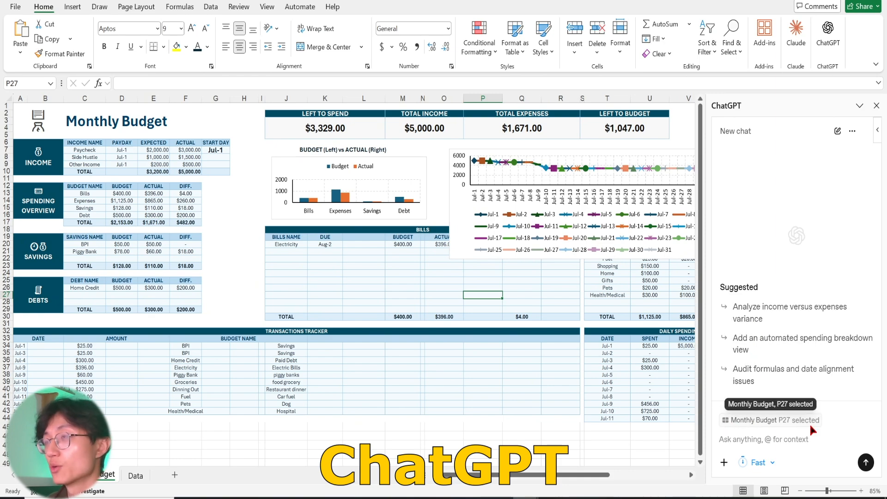
Paste a ChatGPT prompt requesting a "% of Total" column beside "diff" in the spending overview, as one-decimal percentages of actual spending excluding the total row.
{"action": "left_click", "coordinate": [298, 295]}
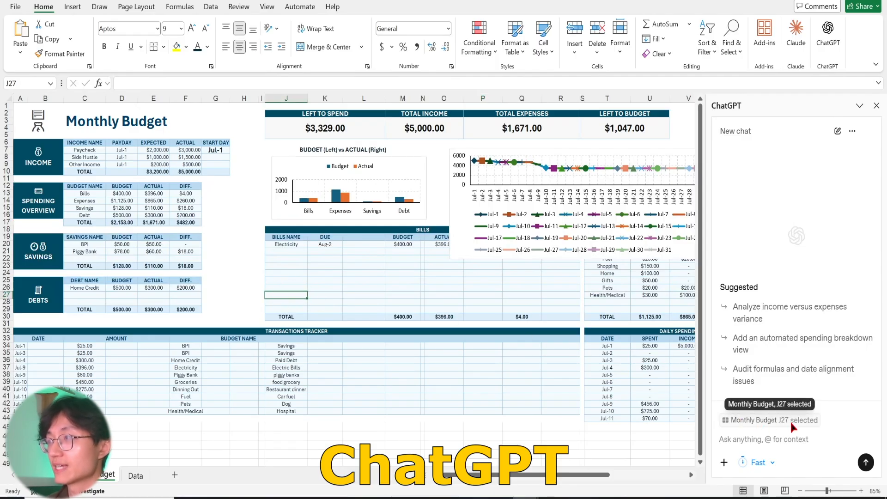
{"action": "left_click", "coordinate": [126, 252]}
{"action": "left_click", "coordinate": [761, 438]}
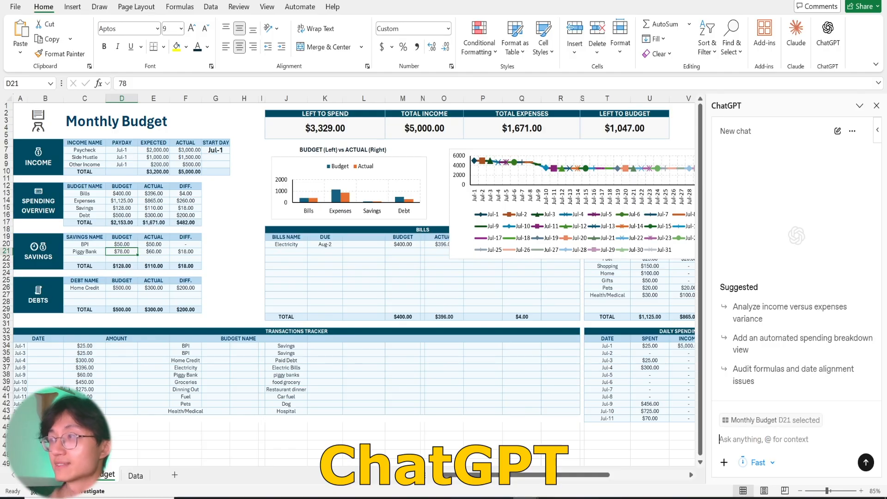
{"action": "key", "text": "ctrl+v"}
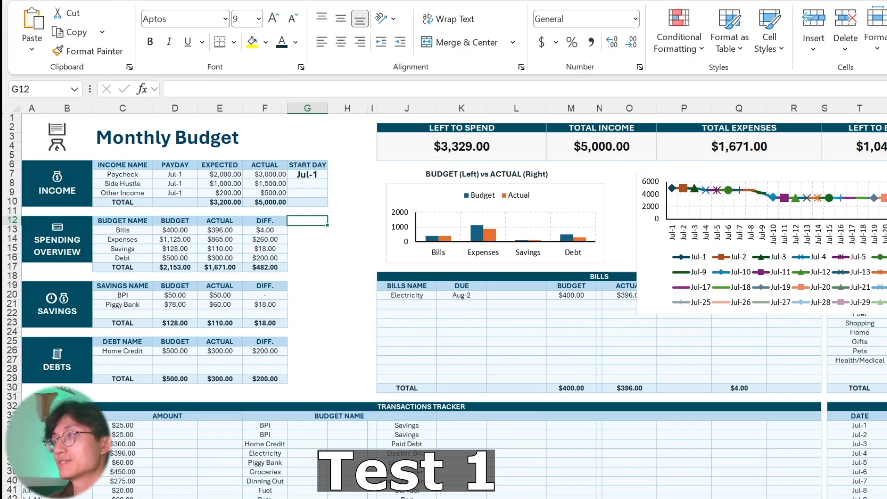
Select cell G12, beside the DIFF. header of the spending overview table, as the context for the prompt.
{"action": "left_click", "coordinate": [275, 226]}
{"action": "left_click", "coordinate": [59, 238]}
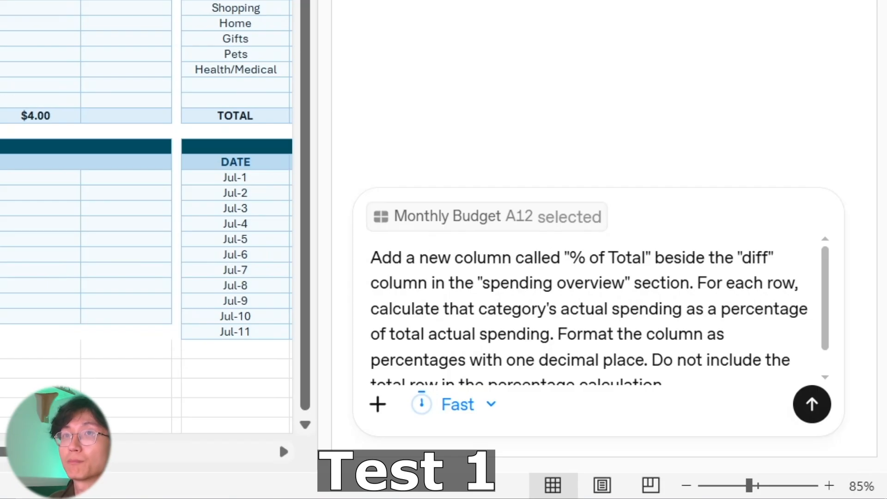
{"action": "key", "text": "Right"}
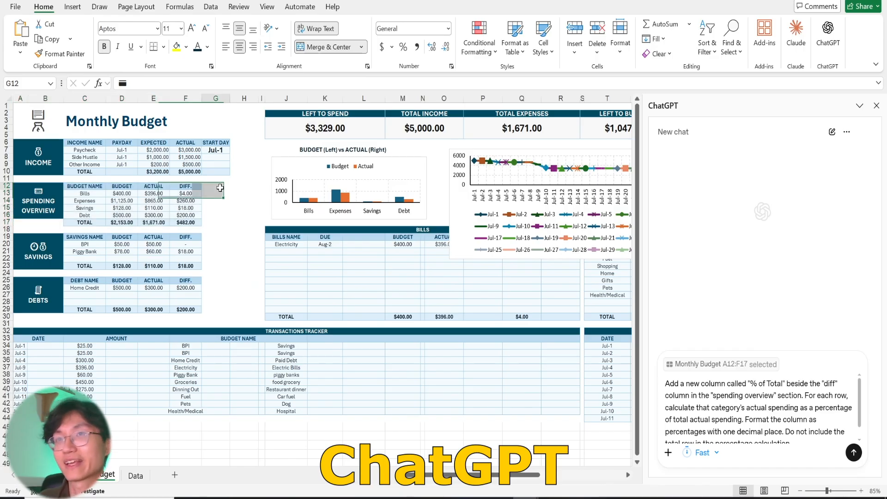
{"action": "left_click", "coordinate": [220, 187]}
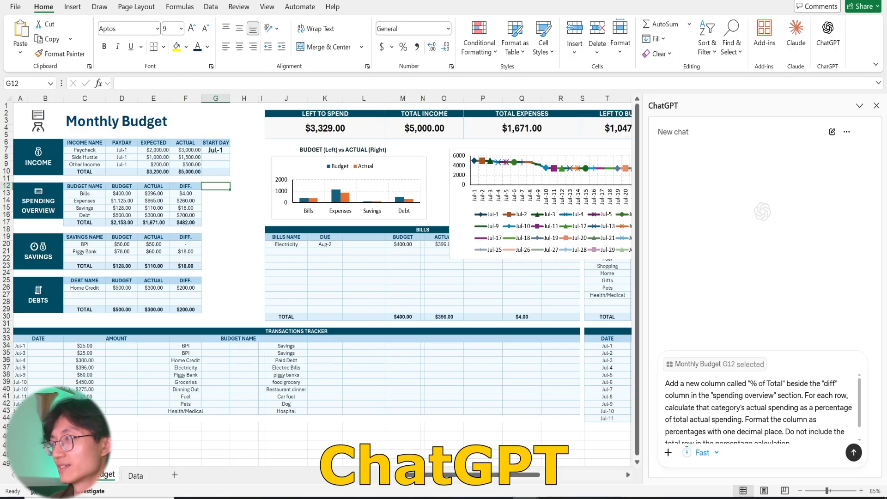
Send the prompt in Standard mode and always allow ChatGPT to edit the spreadsheet.
{"action": "left_click", "coordinate": [703, 452]}
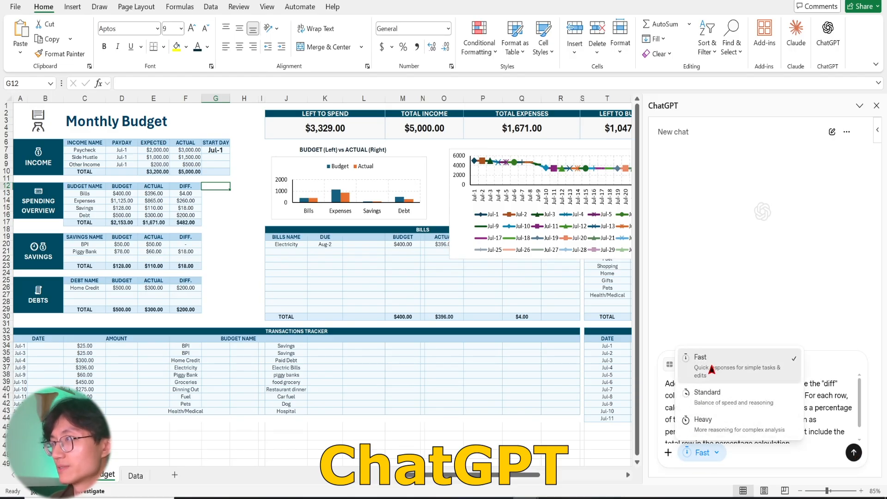
{"action": "left_click", "coordinate": [717, 402]}
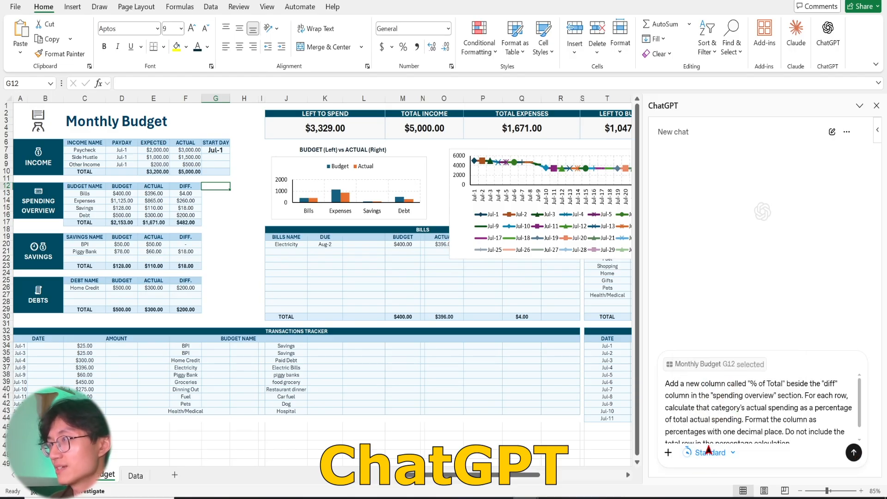
{"action": "left_click", "coordinate": [853, 453]}
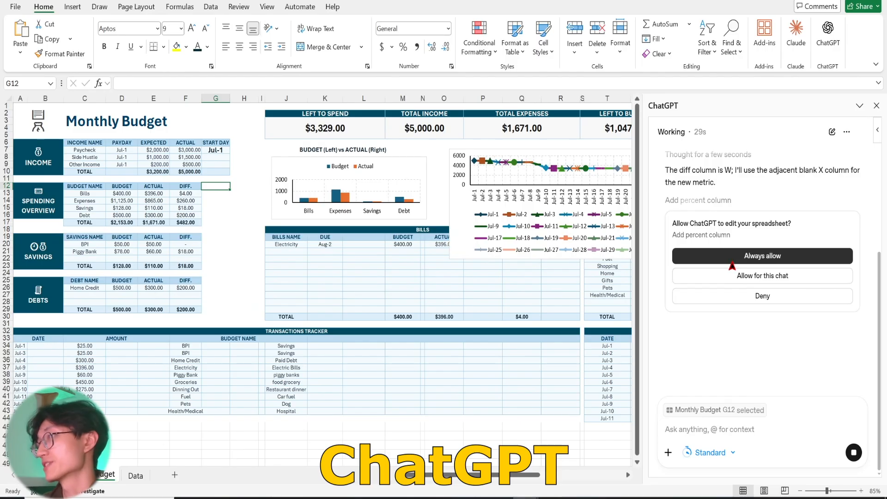
{"action": "left_click", "coordinate": [733, 259]}
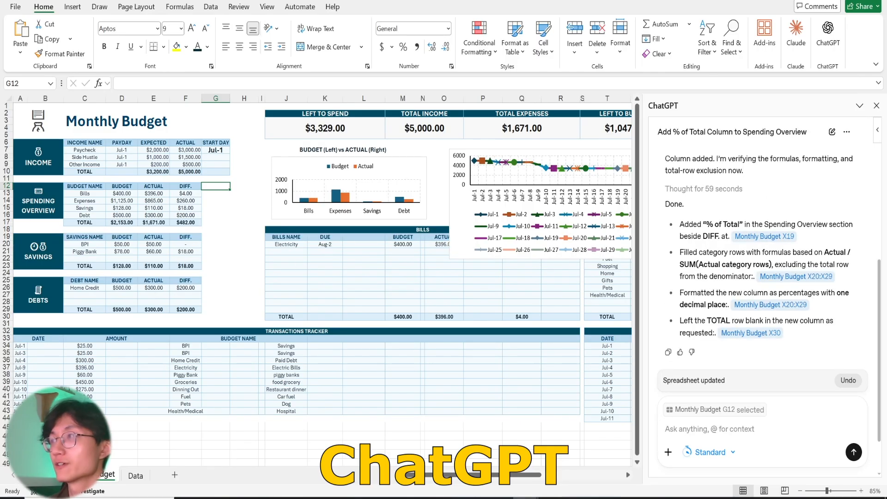
Read ChatGPT's summary of its edits and check cells G12:G16 beside the spending overview table.
{"action": "scroll", "coordinate": [718, 264], "scroll_direction": "up", "scroll_amount": 1}
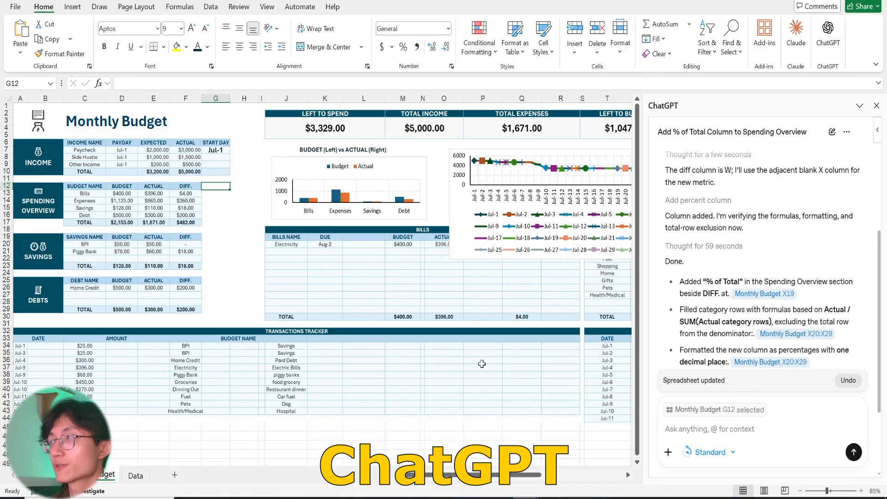
{"action": "mouse_move", "coordinate": [412, 477]}
{"action": "left_mouse_down"}
{"action": "mouse_move", "coordinate": [432, 478]}
{"action": "mouse_move", "coordinate": [411, 478]}
{"action": "left_mouse_up"}
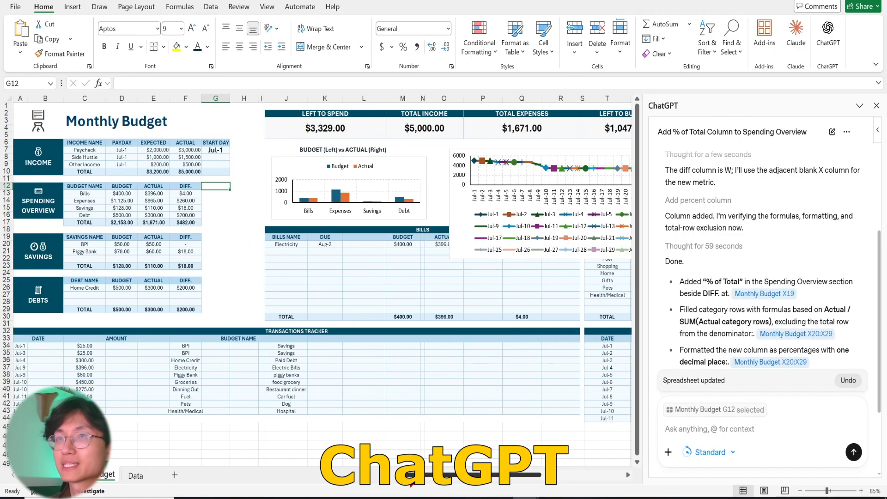
{"action": "left_click_drag", "start_coordinate": [220, 197], "coordinate": [217, 217]}
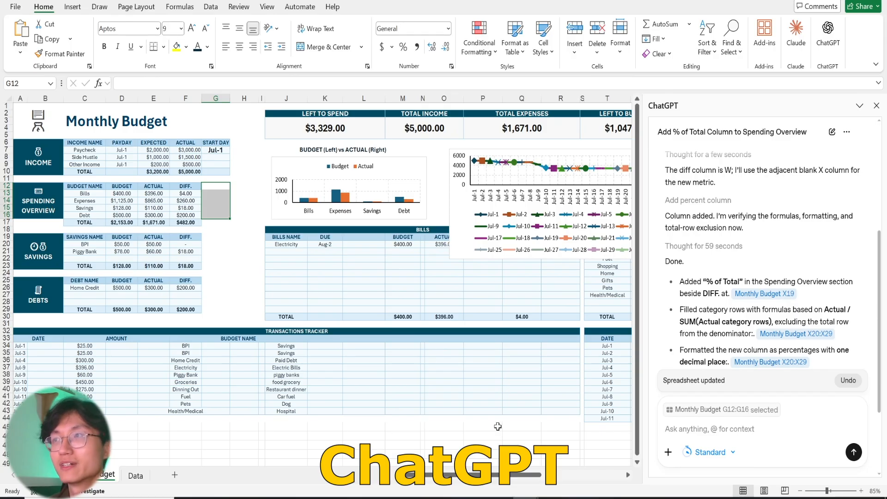
Move the daily balance line chart and the pie chart off the expenses table to uncover its % of Total column.
{"action": "left_click_drag", "start_coordinate": [451, 482], "coordinate": [510, 482]}
{"action": "left_click", "coordinate": [412, 205]}
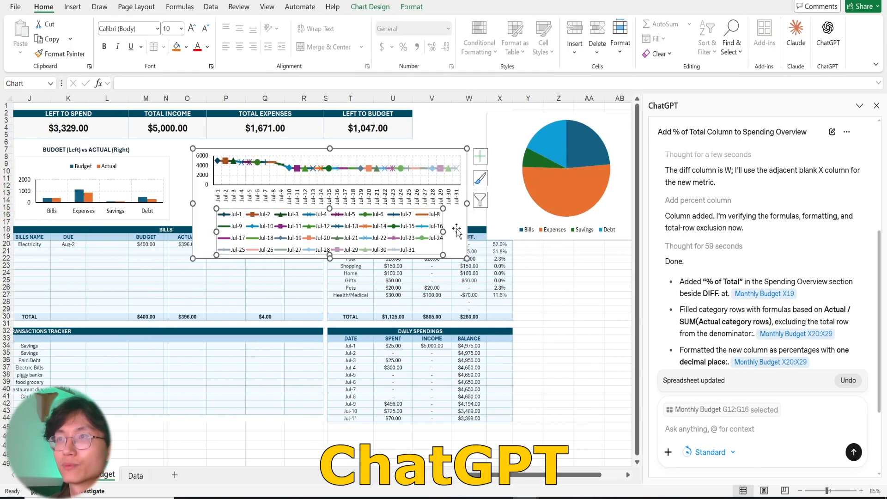
{"action": "left_click_drag", "start_coordinate": [457, 231], "coordinate": [752, 345]}
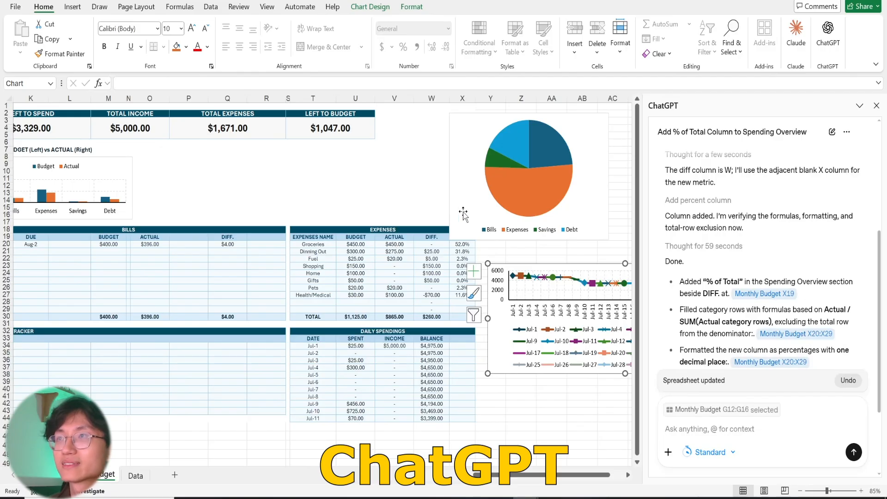
{"action": "left_click_drag", "start_coordinate": [460, 208], "coordinate": [506, 205]}
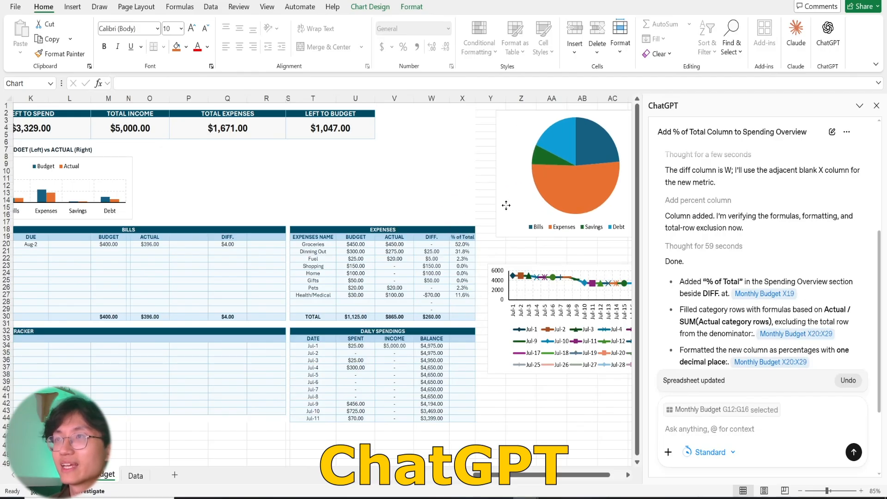
Examine the % of Total cells X20:X29 and their formulas in the expenses table, and compare their placement with the spending overview.
{"action": "left_click", "coordinate": [434, 257]}
{"action": "left_click", "coordinate": [466, 244]}
{"action": "left_click_drag", "start_coordinate": [466, 245], "coordinate": [464, 313]}
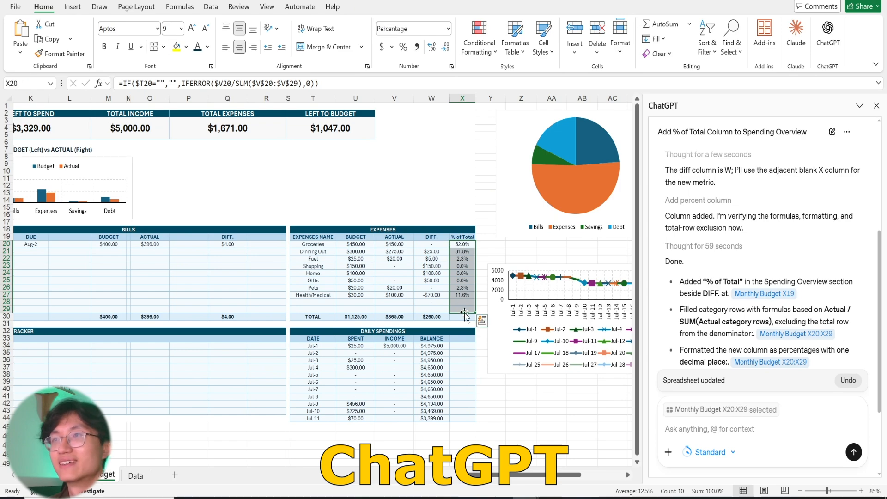
{"action": "left_click", "coordinate": [464, 251]}
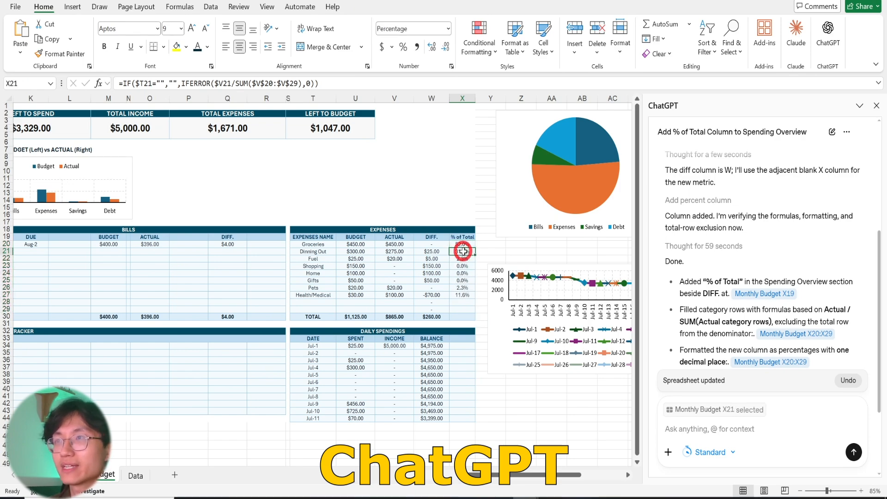
{"action": "left_click", "coordinate": [464, 258]}
{"action": "scroll", "coordinate": [464, 261], "scroll_direction": "left", "scroll_amount": 5}
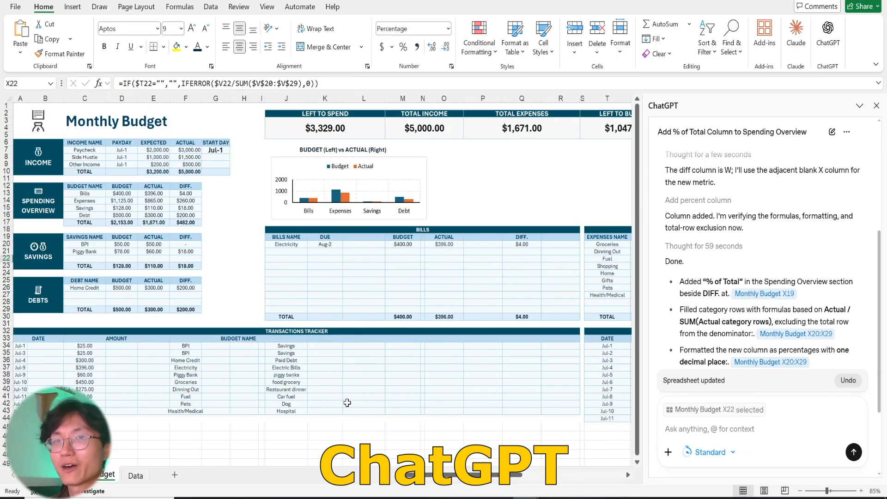
{"action": "left_click_drag", "start_coordinate": [462, 476], "coordinate": [527, 477]}
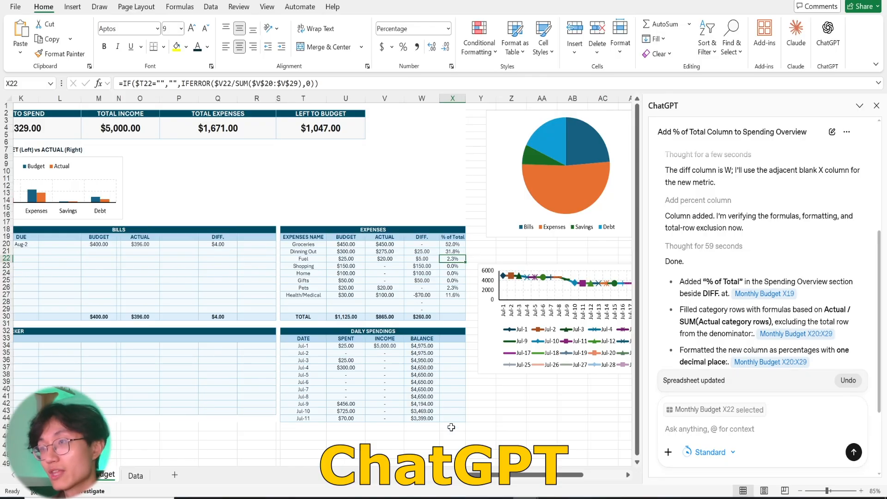
Undo ChatGPT's % of Total edit and check that the column is gone from the expenses table.
{"action": "left_click", "coordinate": [444, 474]}
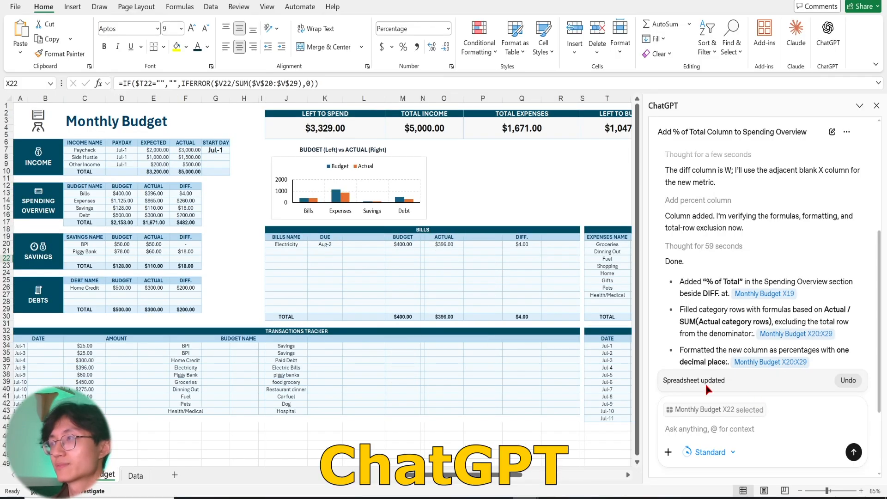
{"action": "left_click", "coordinate": [844, 383]}
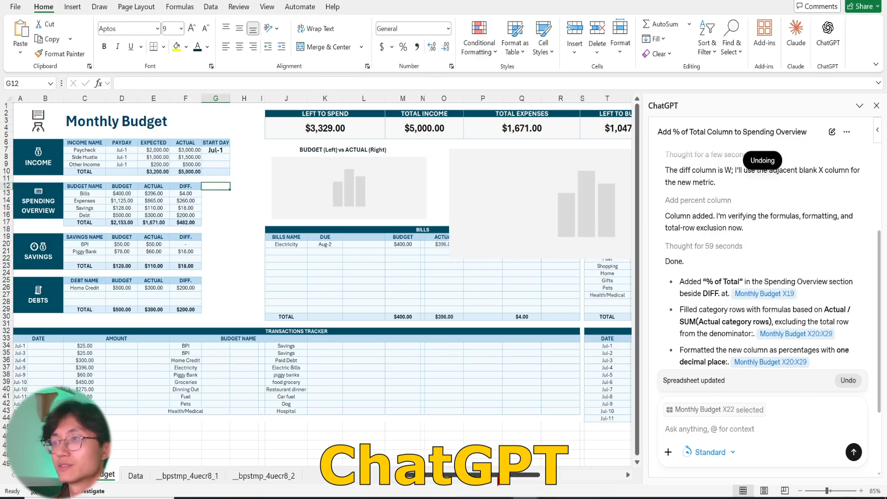
{"action": "left_click_drag", "start_coordinate": [495, 475], "coordinate": [558, 475]}
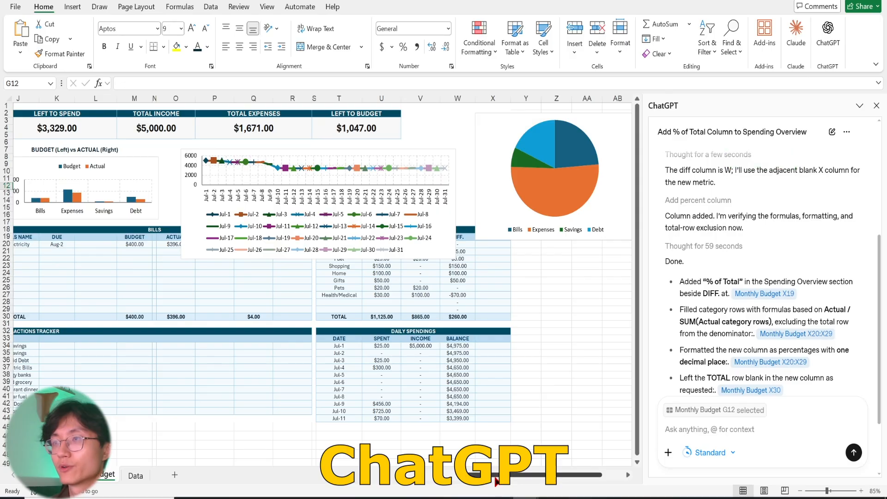
{"action": "left_click_drag", "start_coordinate": [502, 475], "coordinate": [439, 475]}
Select the spending overview table A12:F17 and ask ChatGPT for a "% of Total" column beside "diff", as percentage of budget vs actual with one decimal place.
{"action": "scroll", "coordinate": [708, 352], "scroll_direction": "up", "scroll_amount": 5}
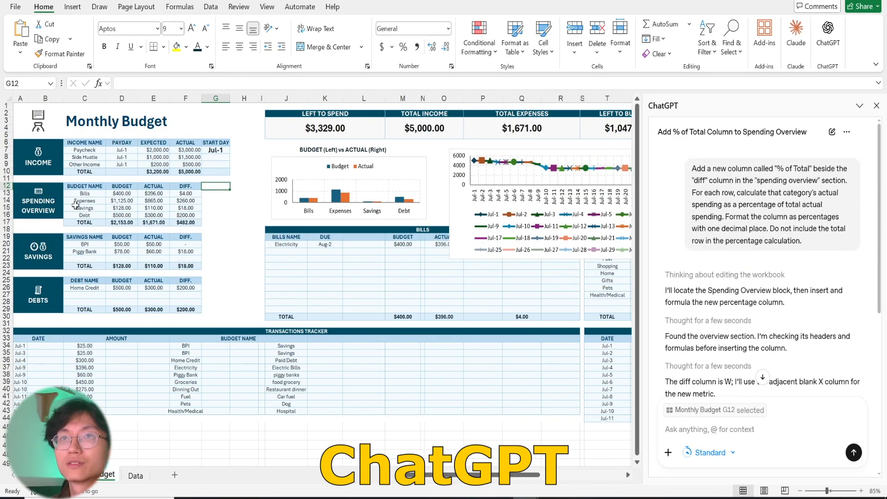
{"action": "left_click_drag", "start_coordinate": [46, 193], "coordinate": [188, 222]}
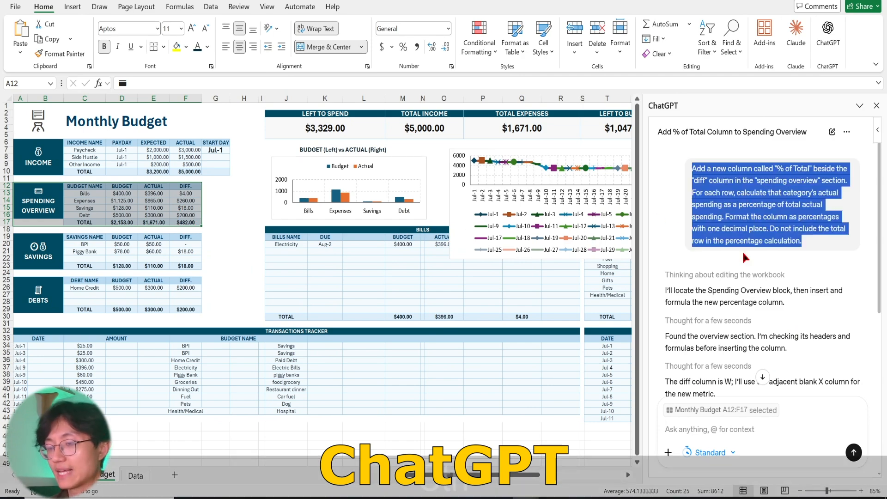
{"action": "left_click", "coordinate": [693, 430]}
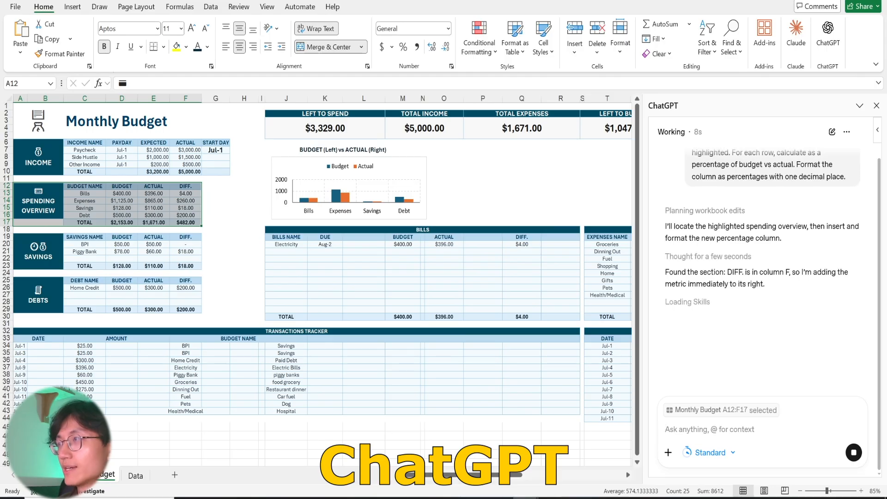
{"action": "left_click", "coordinate": [695, 415]}
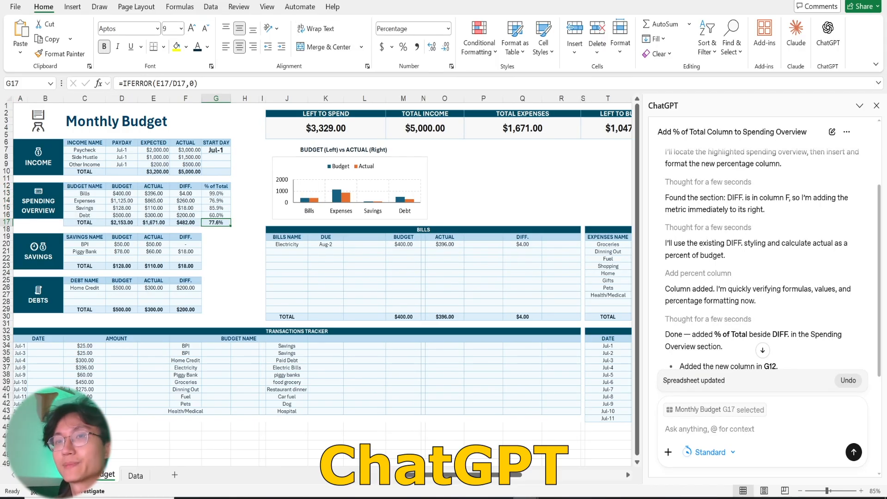
Review ChatGPT's reply against the prompt and examine the % of Total cells G12:G17 and their formulas in the spending overview.
{"action": "scroll", "coordinate": [757, 262], "scroll_direction": "up", "scroll_amount": 3}
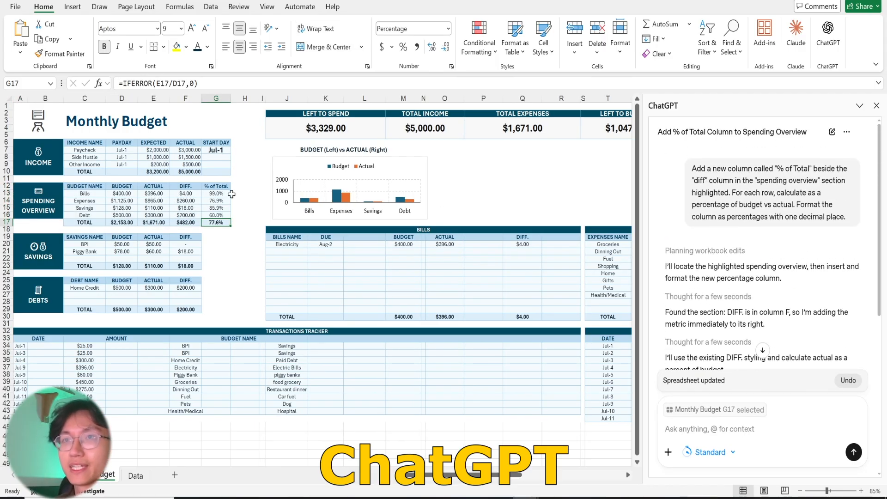
{"action": "scroll", "coordinate": [719, 262], "scroll_direction": "down", "scroll_amount": 5}
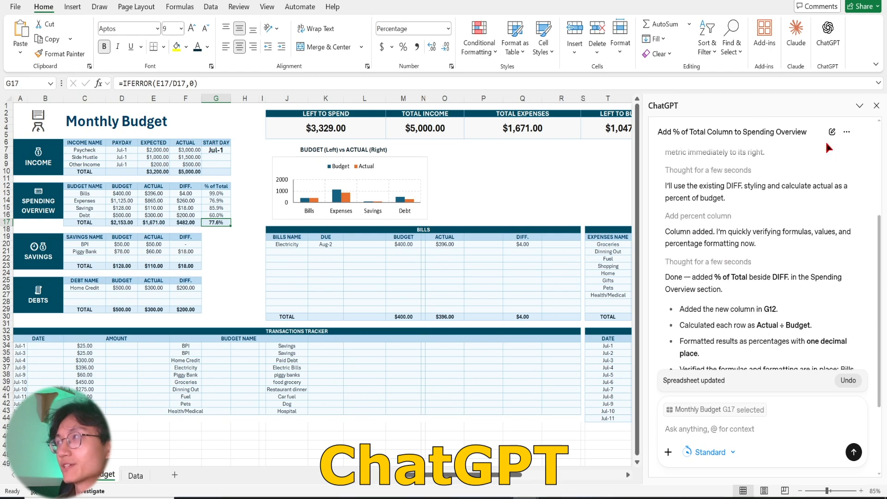
{"action": "scroll", "coordinate": [767, 221], "scroll_direction": "up", "scroll_amount": 5}
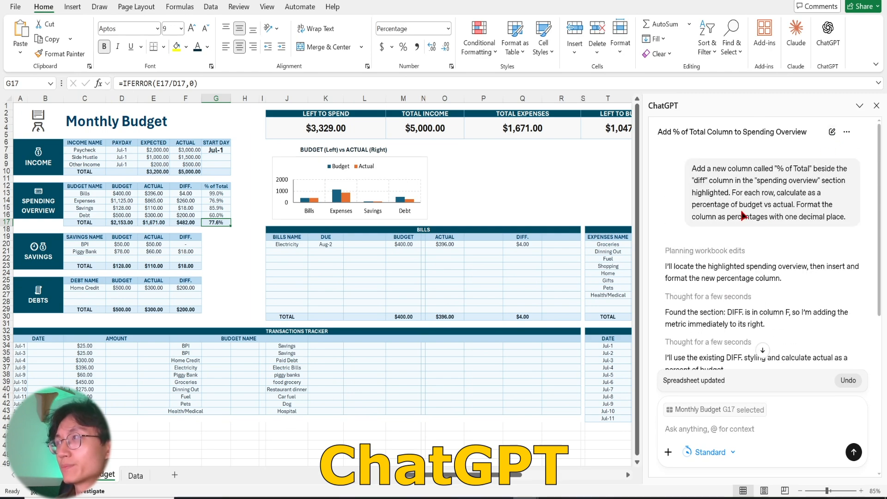
{"action": "scroll", "coordinate": [745, 203], "scroll_direction": "down", "scroll_amount": 5}
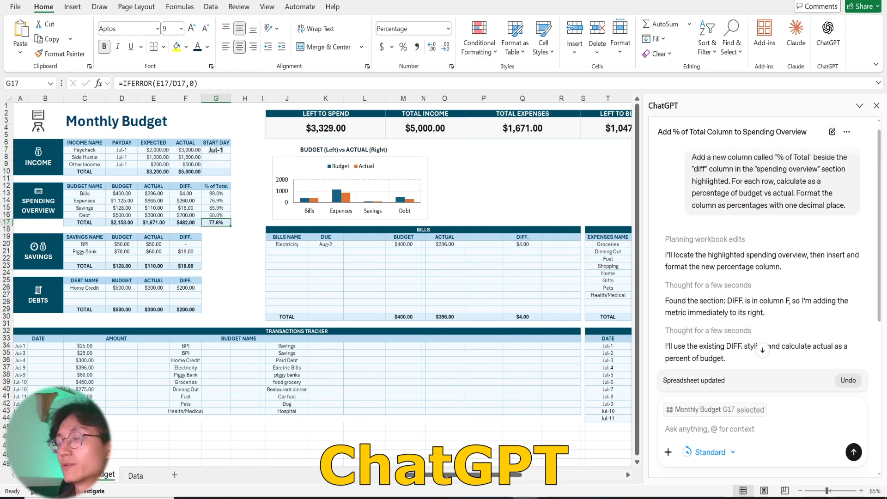
{"action": "left_click", "coordinate": [216, 188]}
{"action": "left_click", "coordinate": [217, 194]}
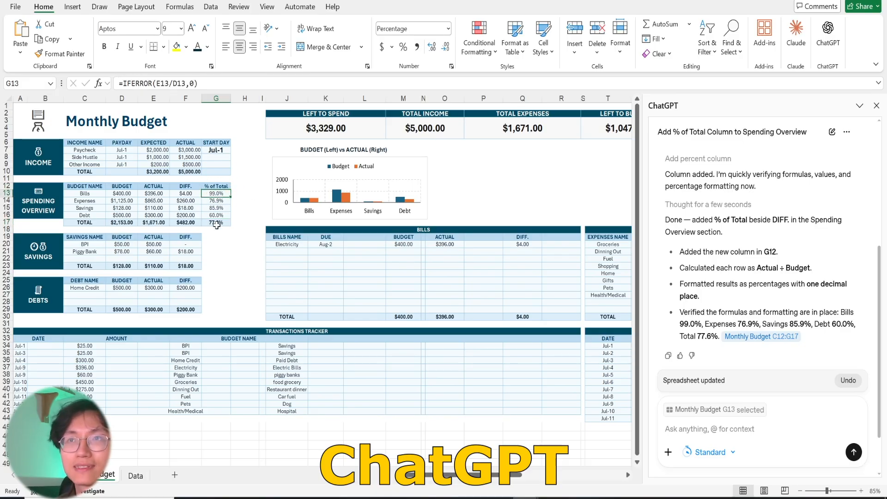
{"action": "left_click", "coordinate": [216, 223]}
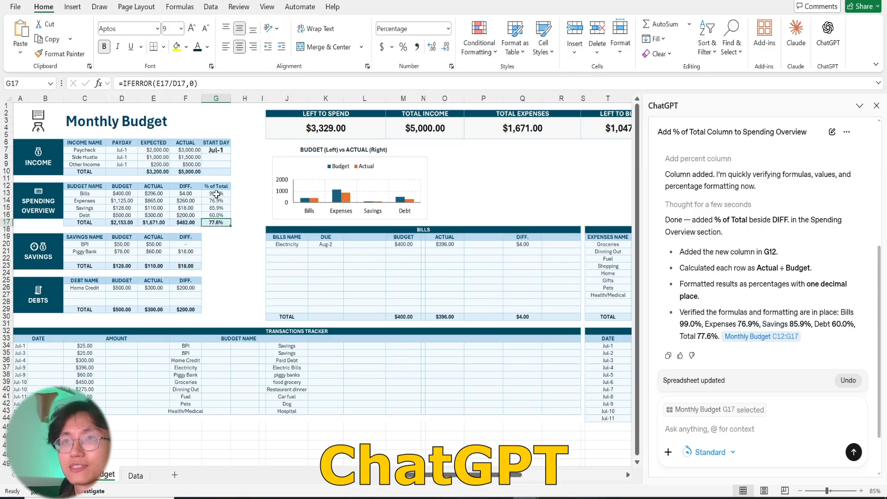
{"action": "left_click", "coordinate": [216, 208]}
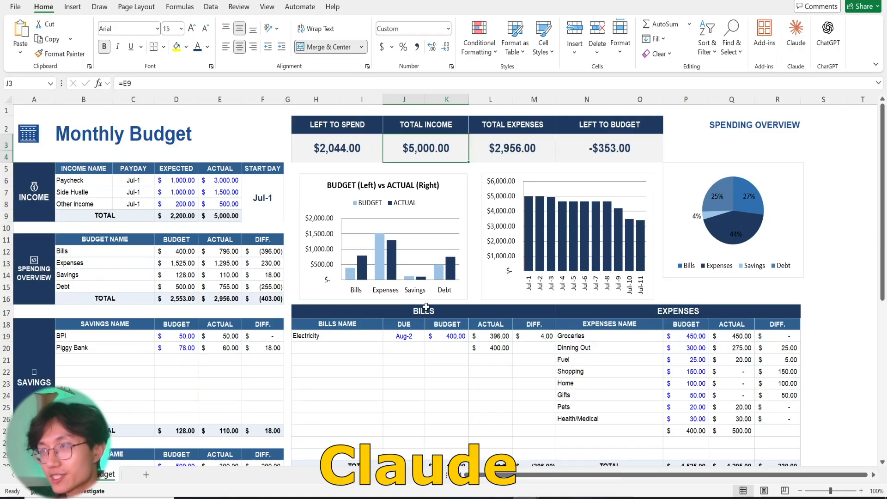
Look over the tables and charts of the monthly budget prepared for Claude and open the Claude add-in beside it.
{"action": "scroll", "coordinate": [554, 283], "scroll_direction": "down", "scroll_amount": 2}
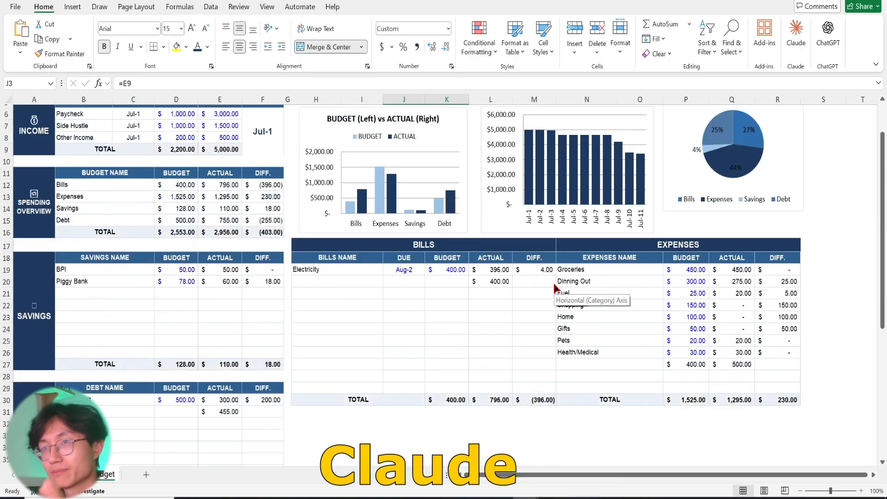
{"action": "scroll", "coordinate": [555, 287], "scroll_direction": "down", "scroll_amount": 8}
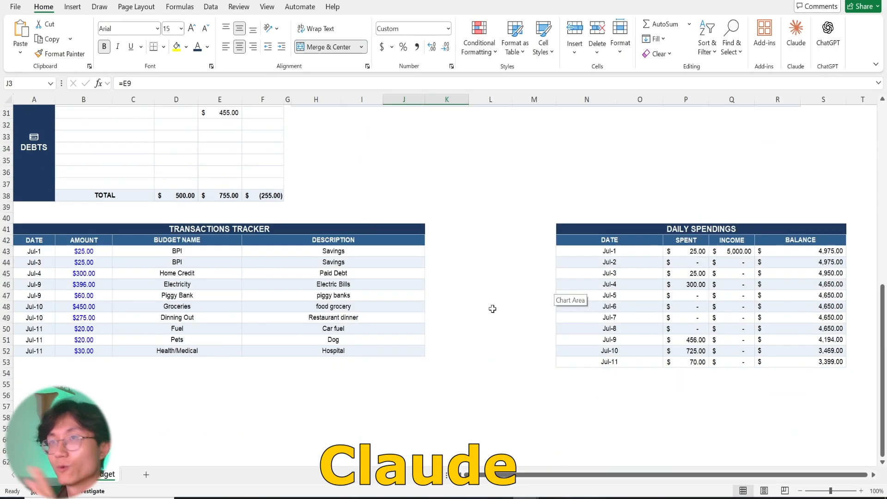
{"action": "scroll", "coordinate": [493, 309], "scroll_direction": "up", "scroll_amount": 10}
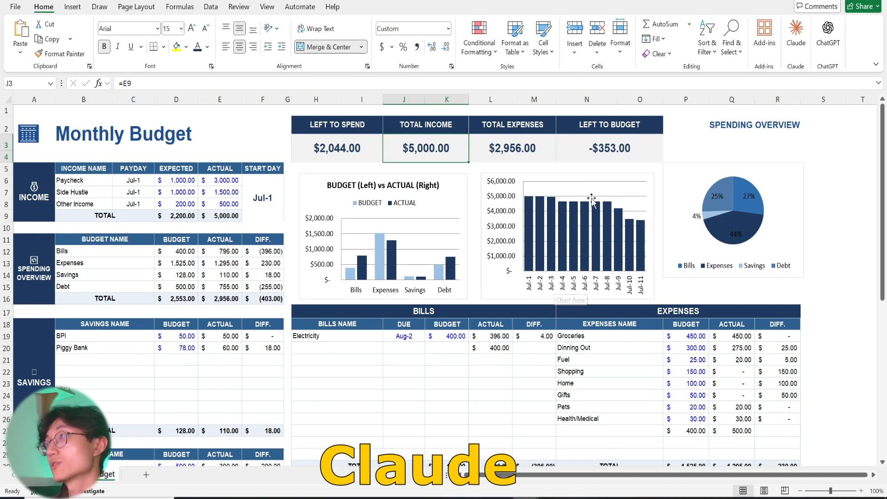
{"action": "left_click", "coordinate": [764, 37]}
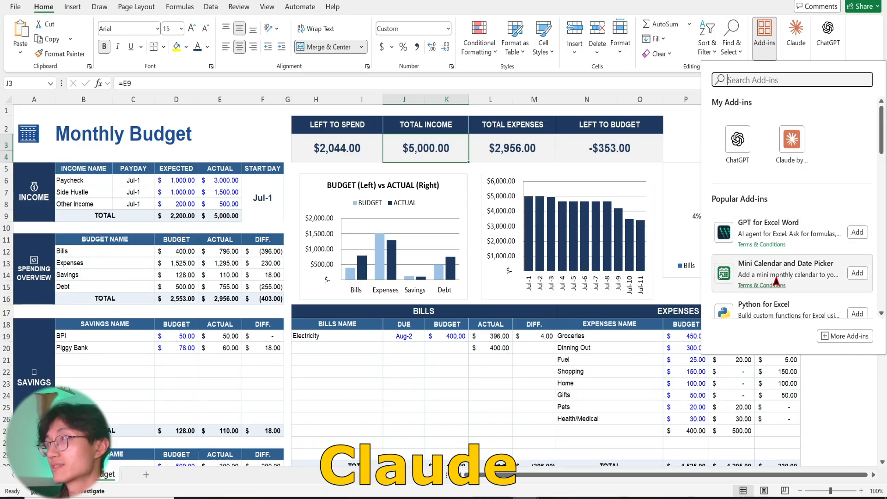
{"action": "scroll", "coordinate": [787, 262], "scroll_direction": "down", "scroll_amount": 1}
{"action": "scroll", "coordinate": [838, 129], "scroll_direction": "up", "scroll_amount": 1}
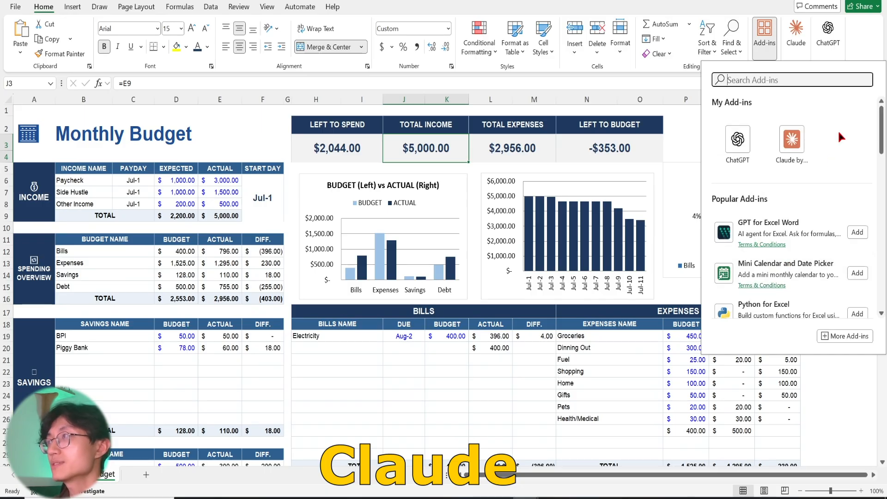
{"action": "left_click", "coordinate": [796, 149]}
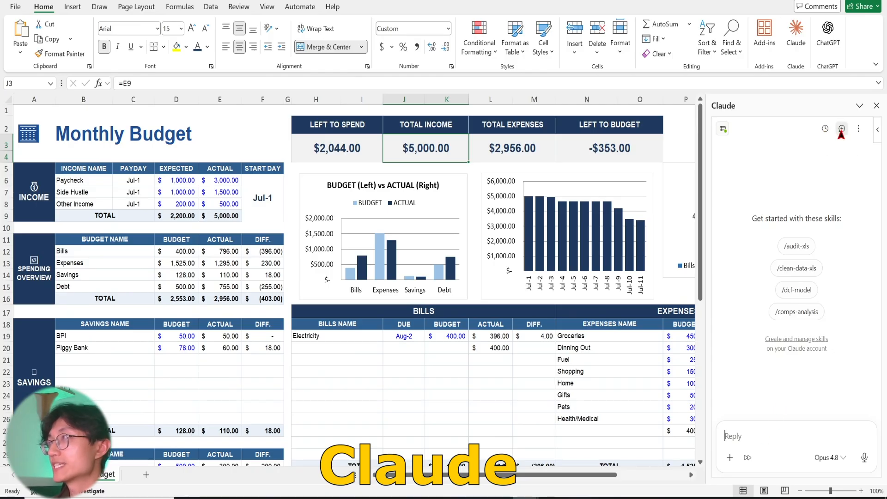
{"action": "left_click", "coordinate": [858, 129]}
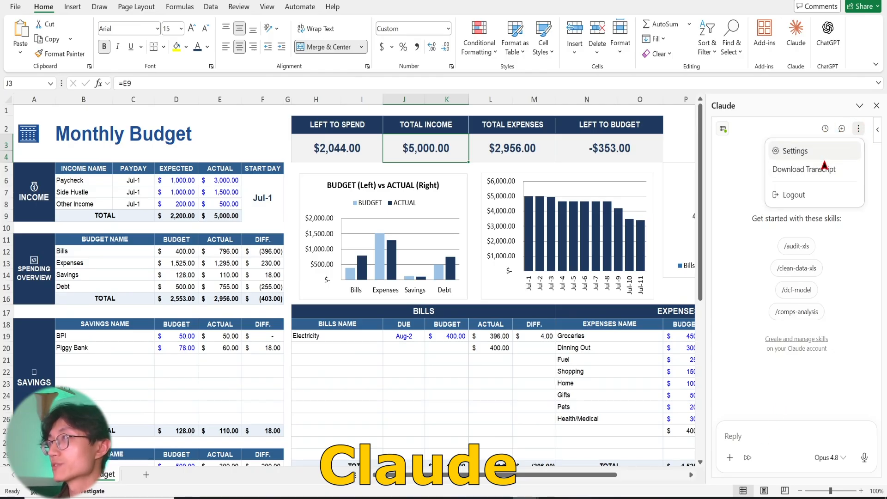
{"action": "left_click", "coordinate": [860, 131]}
Select the spending overview table A11:F16 and paste the prompt asking Claude for a "% of Total" column of each category's actual spending.
{"action": "left_click", "coordinate": [216, 275]}
{"action": "left_click", "coordinate": [175, 275]}
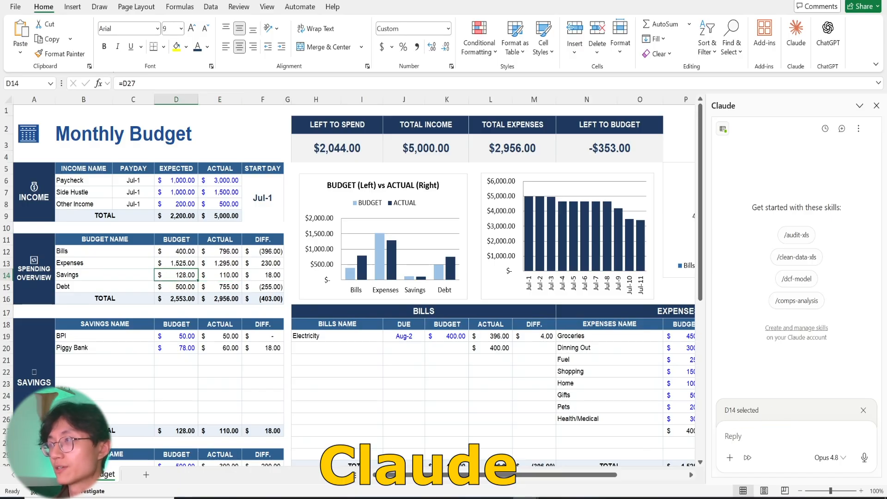
{"action": "left_click_drag", "start_coordinate": [42, 240], "coordinate": [273, 298]}
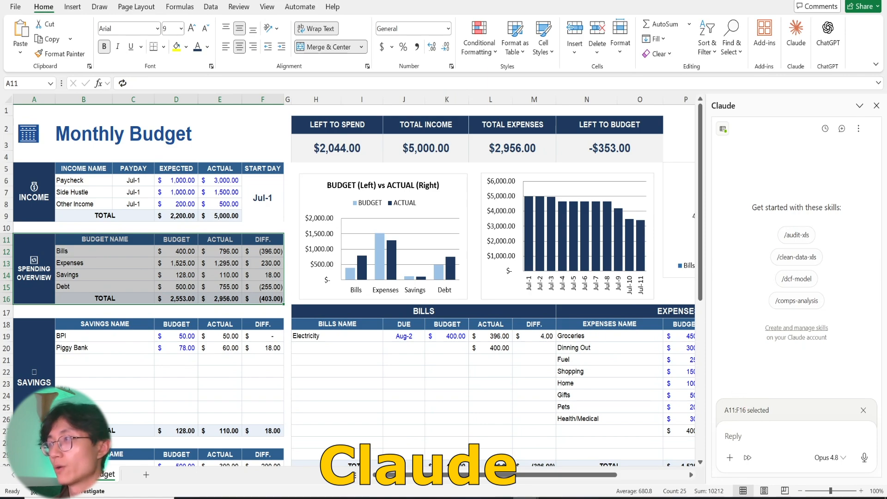
{"action": "left_click", "coordinate": [752, 436]}
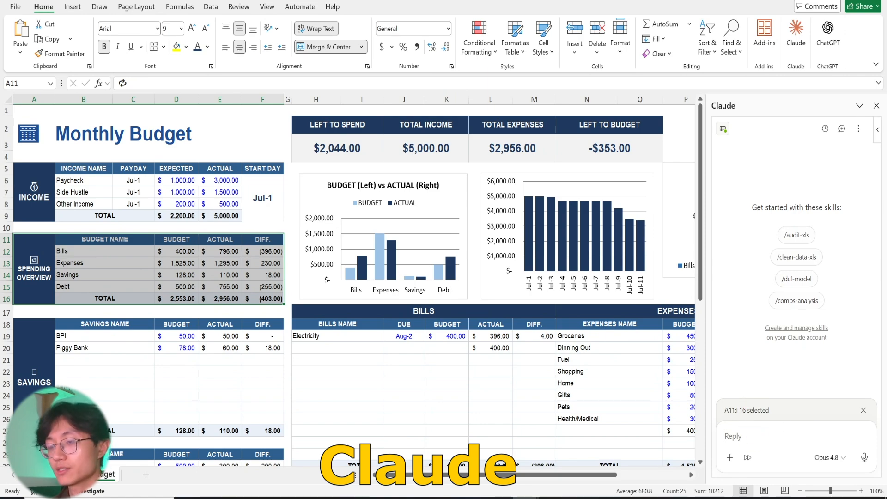
{"action": "type", "text": "Add a new column called \"% of Total\" beside the \"diff\" column in the \"spending overview\" section. For each row, calculate that category's actual spending as a percentage of total actual spending. Format the column as percentages with one decimal place. Do not include the total row in the percentage calculation."}
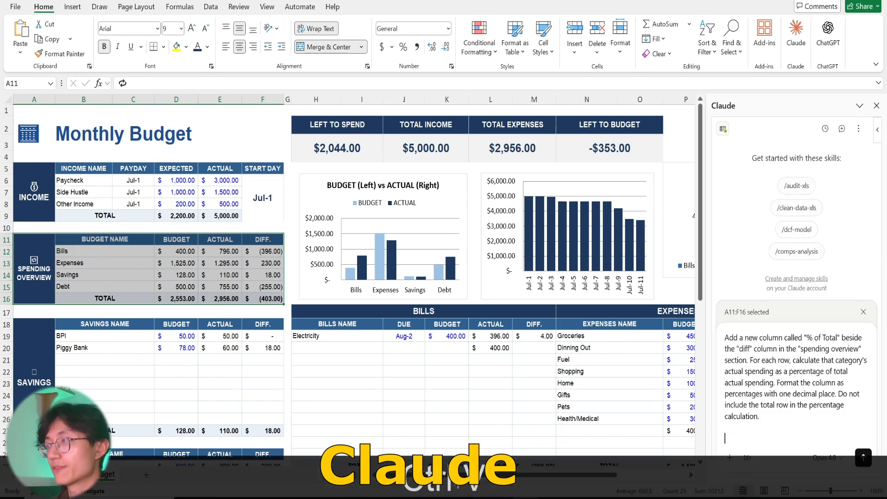
Remove the spending overview range A11:F16 from the prompt's context and send the prompt to Claude.
{"action": "left_click", "coordinate": [863, 313]}
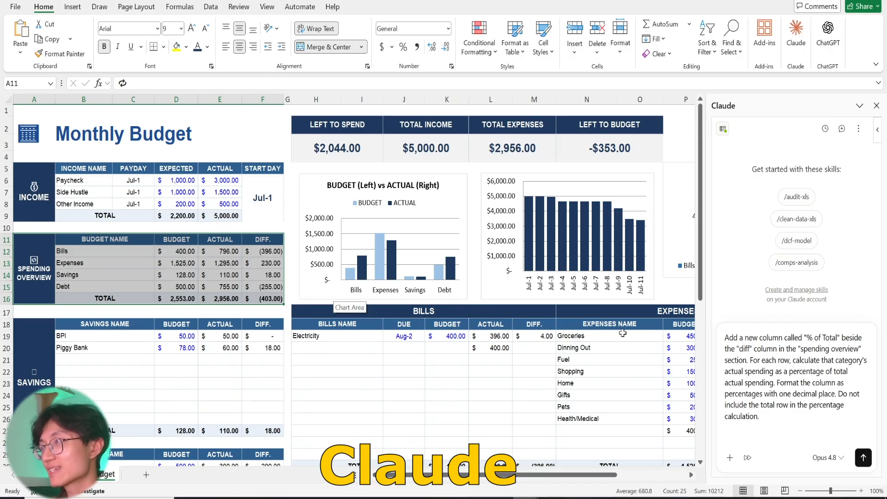
{"action": "left_click", "coordinate": [545, 339]}
{"action": "left_click", "coordinate": [522, 364]}
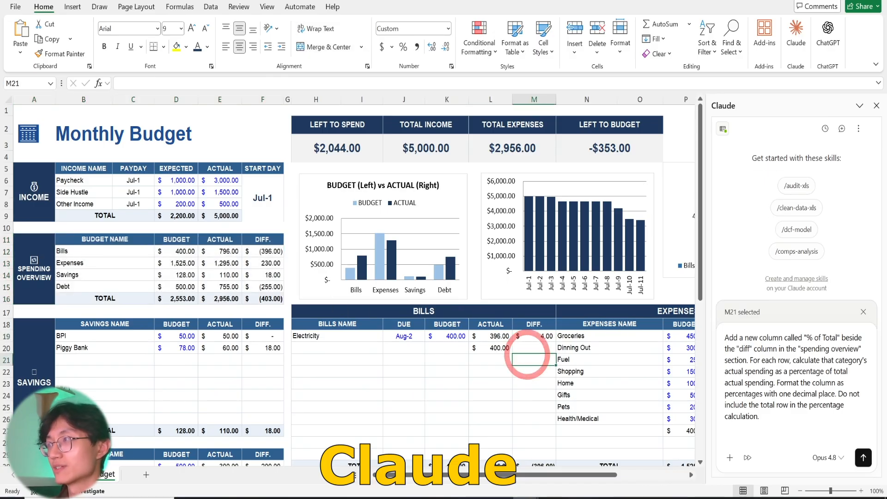
{"action": "left_click", "coordinate": [864, 312]}
{"action": "left_click", "coordinate": [756, 371]}
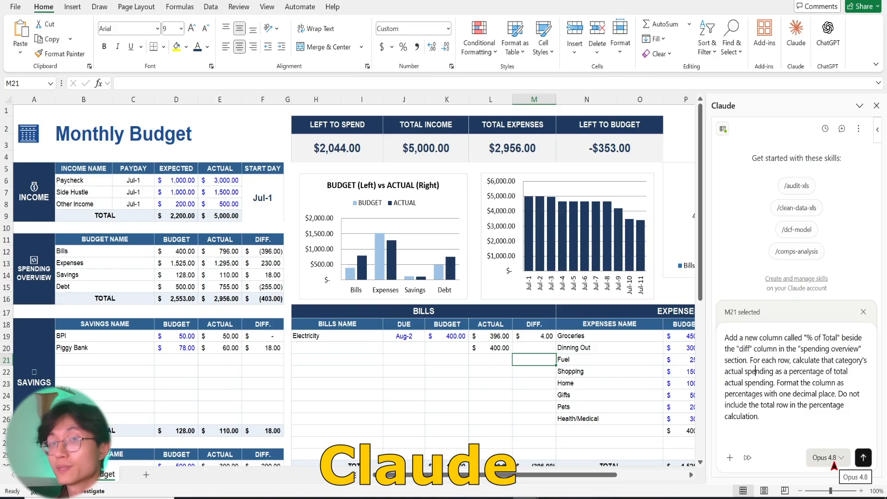
{"action": "left_click", "coordinate": [863, 457]}
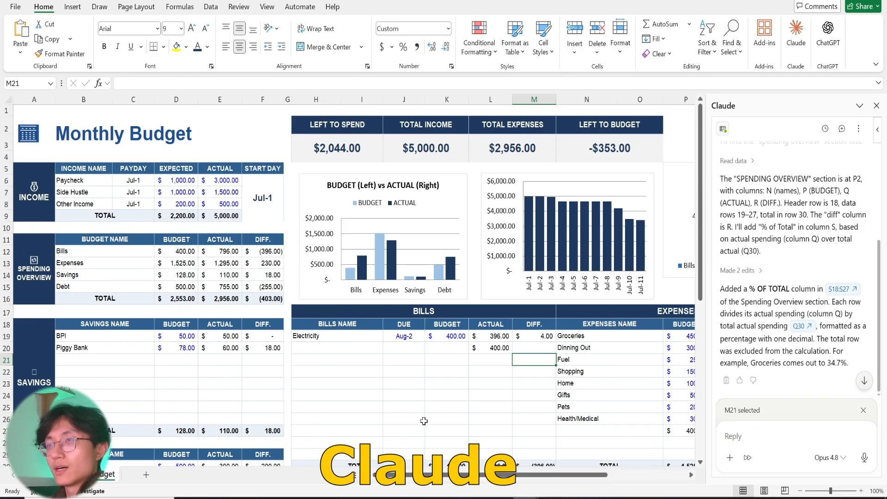
Read Claude's summary of its edits and examine the % OF TOTAL column S18:S27 and the formula in S19 beside the expenses table.
{"action": "scroll", "coordinate": [423, 418], "scroll_direction": "down", "scroll_amount": 5}
{"action": "scroll", "coordinate": [424, 418], "scroll_direction": "up", "scroll_amount": 3}
{"action": "scroll", "coordinate": [821, 353], "scroll_direction": "up", "scroll_amount": 2}
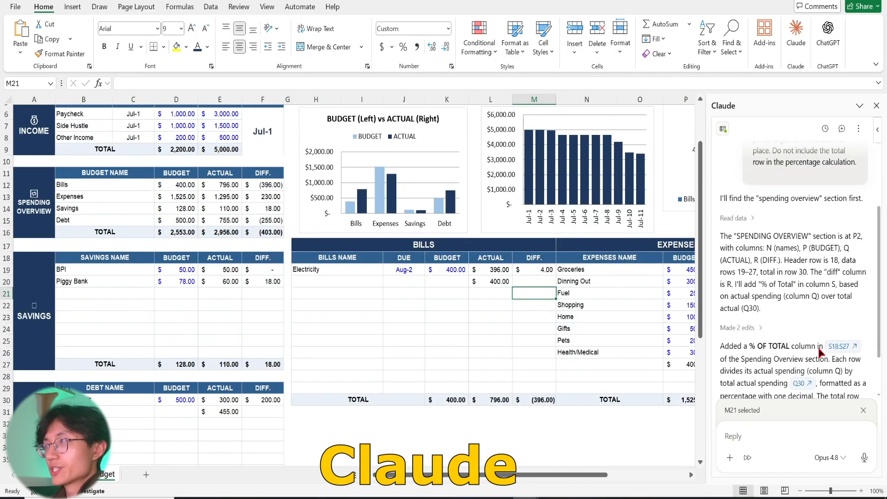
{"action": "scroll", "coordinate": [795, 277], "scroll_direction": "down", "scroll_amount": 2}
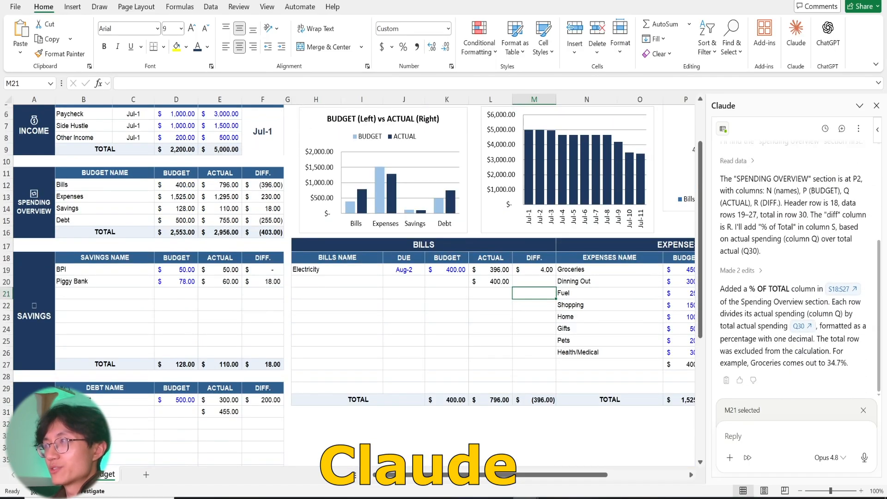
{"action": "scroll", "coordinate": [495, 429], "scroll_direction": "down", "scroll_amount": 3}
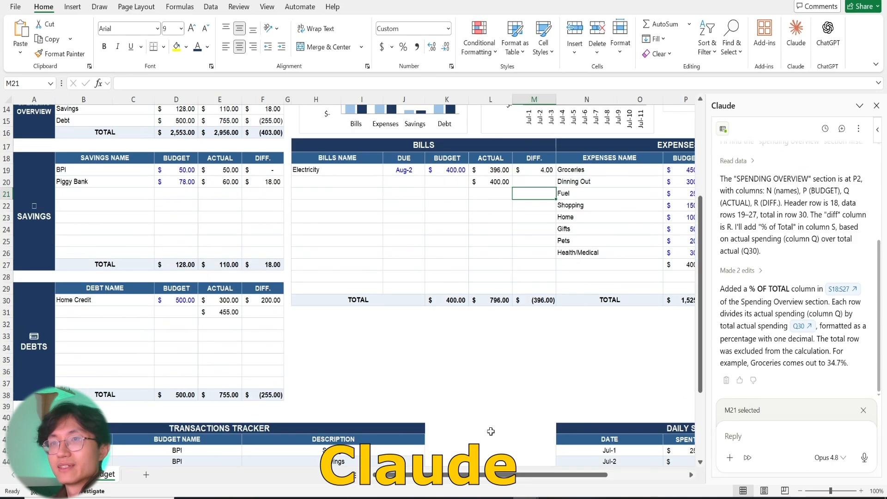
{"action": "scroll", "coordinate": [495, 430], "scroll_direction": "up", "scroll_amount": 4}
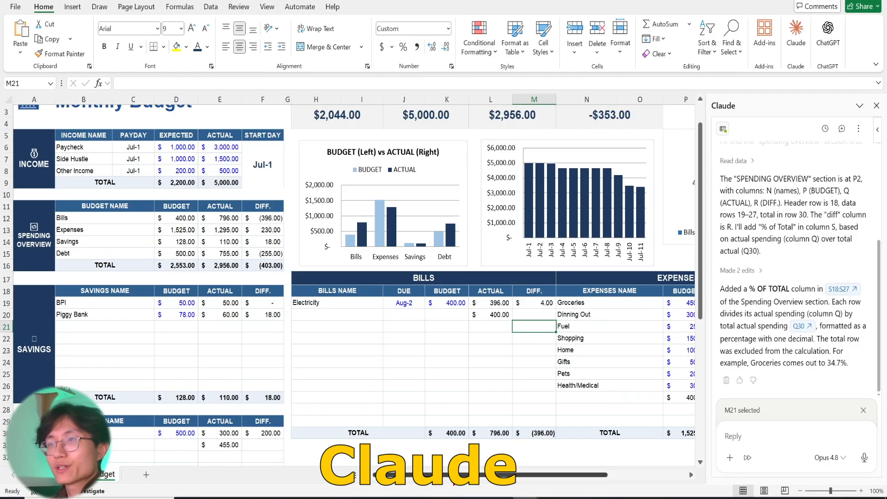
{"action": "left_click_drag", "start_coordinate": [454, 476], "coordinate": [530, 477]}
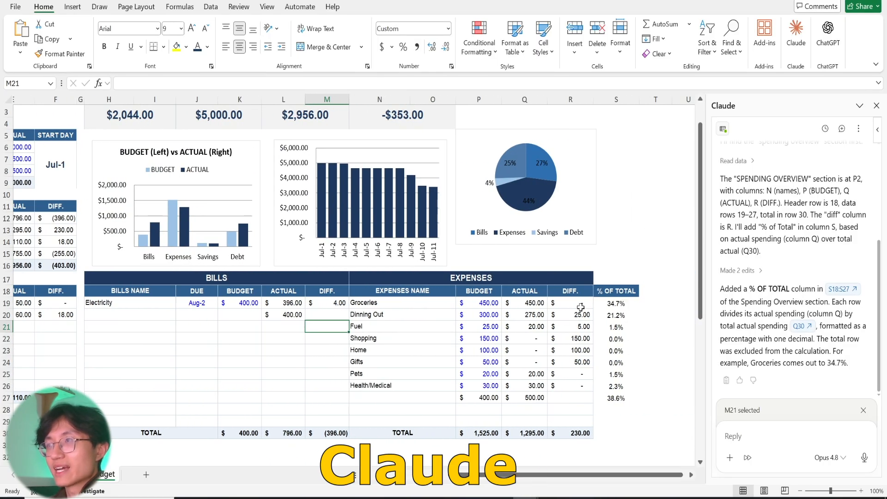
{"action": "left_click", "coordinate": [631, 303]}
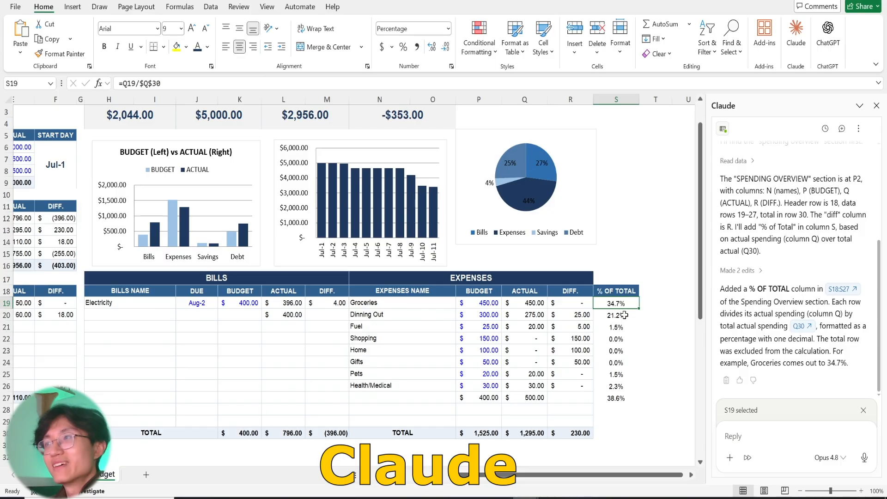
Select the spending overview A11:F16 and ask Claude to undo the mistakes, stating that the highlighted section requires the percentage calculation.
{"action": "left_click", "coordinate": [624, 315]}
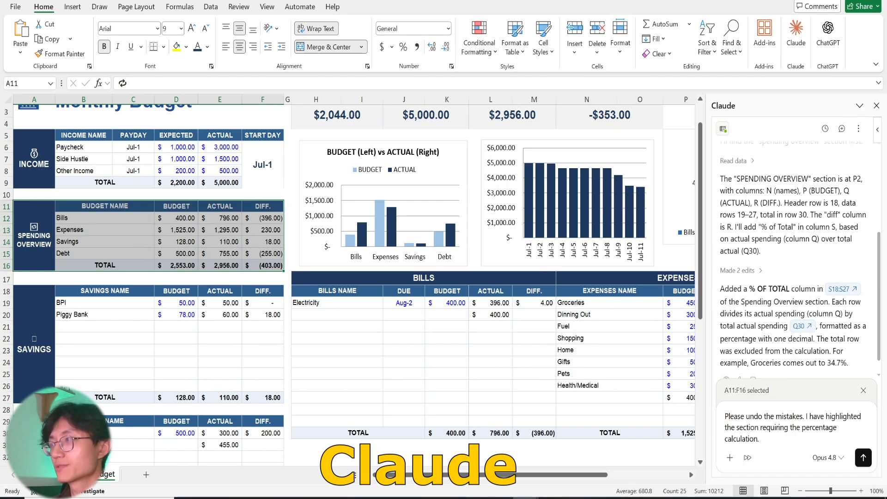
{"action": "left_click", "coordinate": [863, 458]}
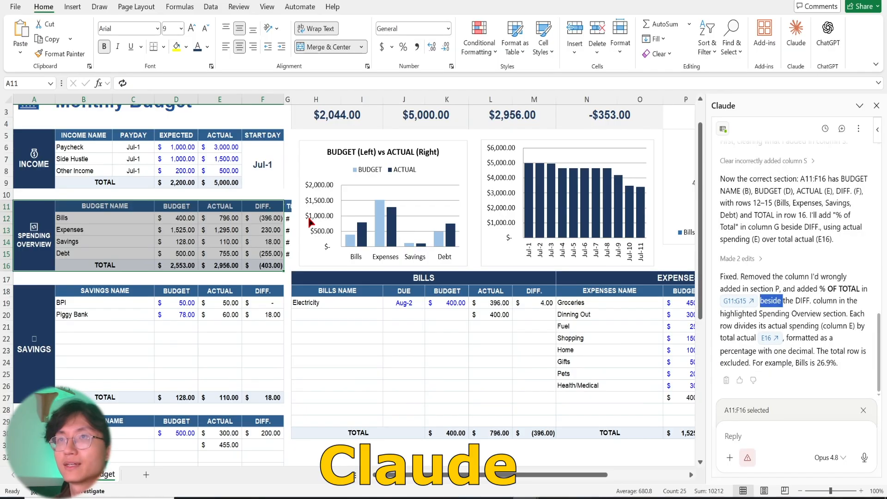
Widen column G so the % OF TOTAL values beside the spending overview are readable, and check the formula and cells.
{"action": "left_click", "coordinate": [289, 221]}
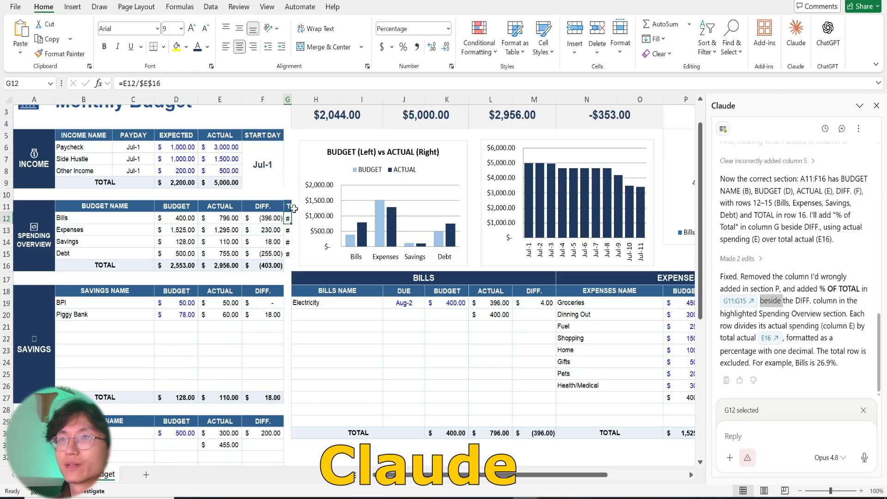
{"action": "left_click", "coordinate": [287, 99]}
{"action": "left_click_drag", "start_coordinate": [291, 99], "coordinate": [336, 99]}
{"action": "left_click", "coordinate": [306, 235]}
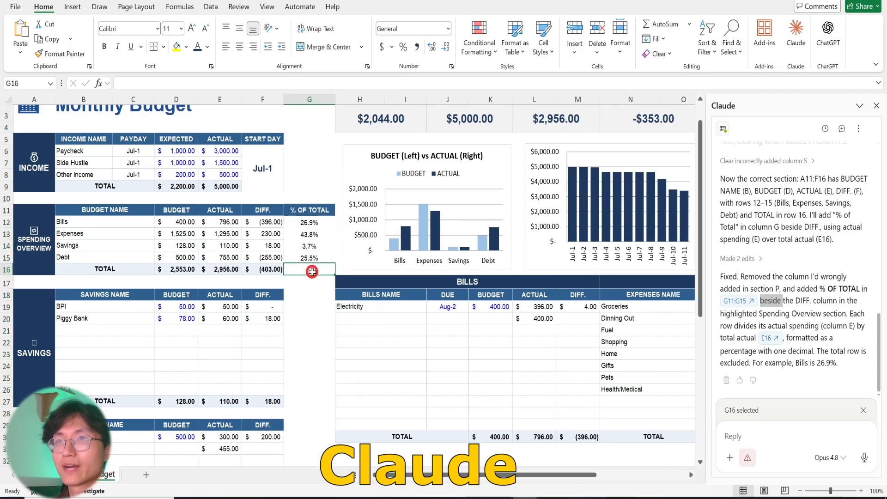
{"action": "left_click", "coordinate": [287, 249]}
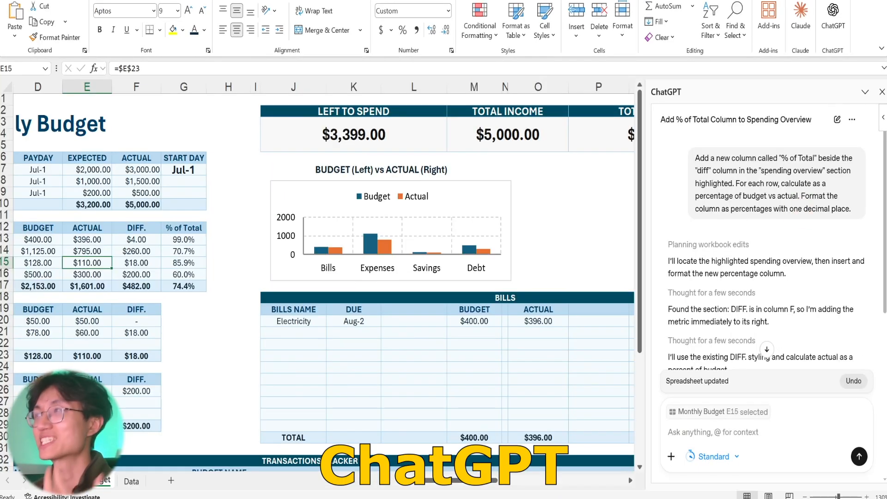
Start a new ChatGPT chat and paste the prompt for conditional formatting of the Actual column, red over budget and green otherwise, with white text.
{"action": "left_click", "coordinate": [836, 119]}
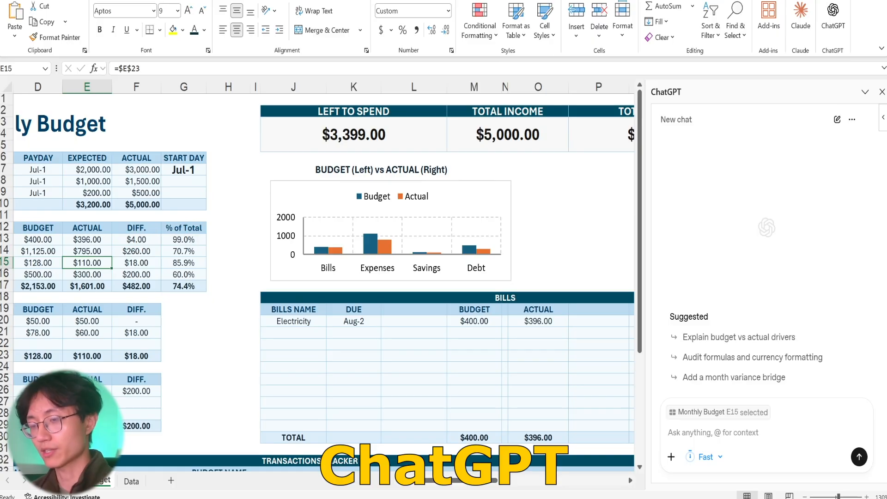
{"action": "type", "text": "Apply conditional formatting to the Actual column. If the actual spending for a category is higher than its budget amount, highlight that cell in red with white text. If actual spending is equal to or under budget, highlight it in green with white text."}
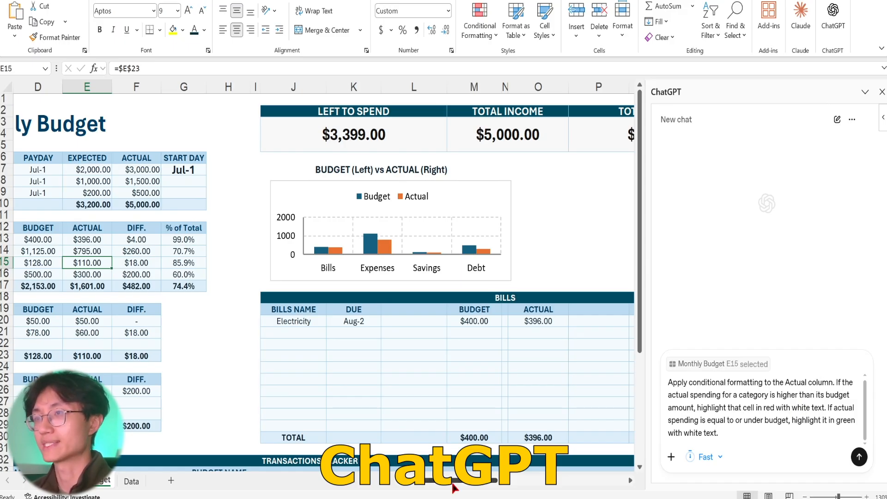
Compare the budget and actual amounts of Groceries, Dinning Out, Pets and Health/Medical in the expenses table to see which are over budget.
{"action": "left_click_drag", "start_coordinate": [455, 483], "coordinate": [526, 488]}
{"action": "mouse_move", "coordinate": [258, 320]}
{"action": "left_mouse_down"}
{"action": "mouse_move", "coordinate": [439, 374]}
{"action": "mouse_move", "coordinate": [456, 409]}
{"action": "left_mouse_up"}
{"action": "left_click_drag", "start_coordinate": [461, 410], "coordinate": [460, 410]}
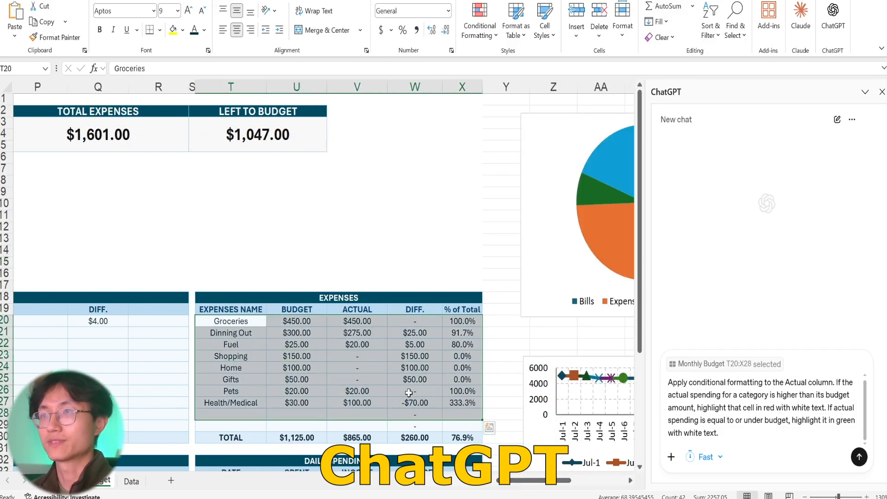
{"action": "left_click", "coordinate": [304, 368]}
{"action": "left_click", "coordinate": [241, 320]}
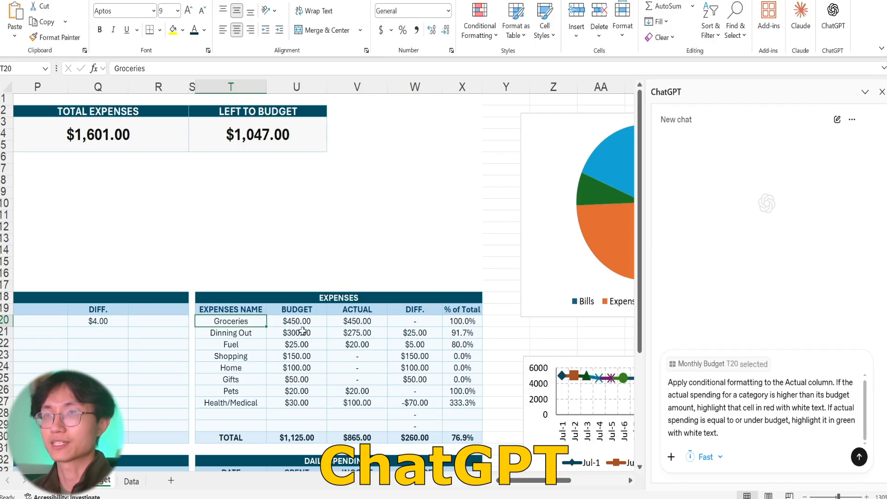
{"action": "left_click", "coordinate": [304, 322]}
{"action": "left_click", "coordinate": [352, 323]}
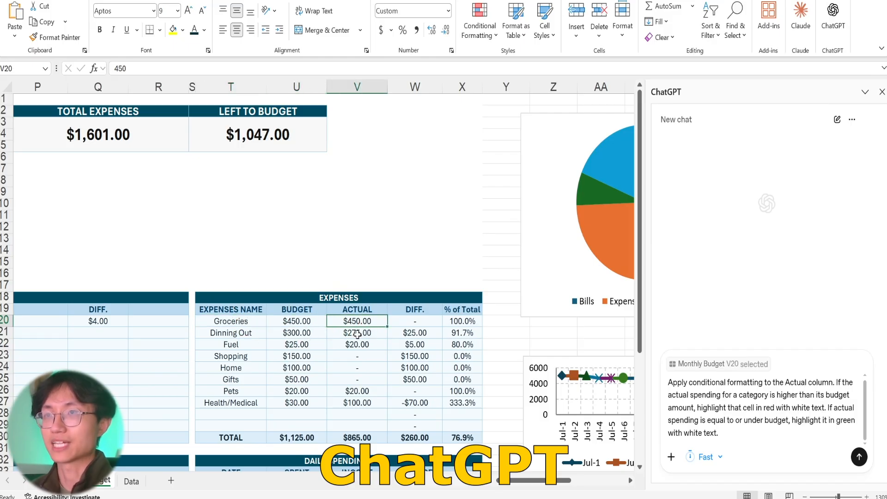
{"action": "left_click", "coordinate": [357, 333]}
{"action": "left_click", "coordinate": [304, 335]}
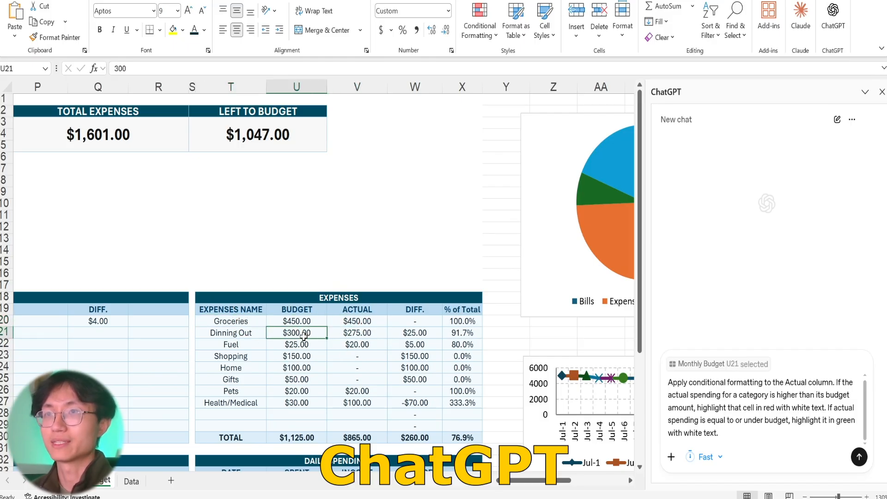
{"action": "left_click", "coordinate": [365, 391]}
{"action": "left_click", "coordinate": [317, 387]}
{"action": "left_click", "coordinate": [358, 402]}
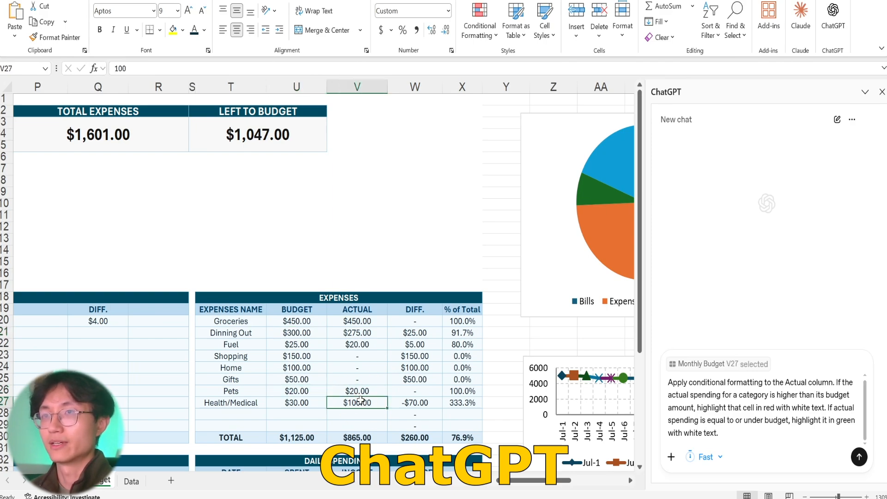
{"action": "left_click", "coordinate": [309, 404]}
{"action": "left_click", "coordinate": [356, 406]}
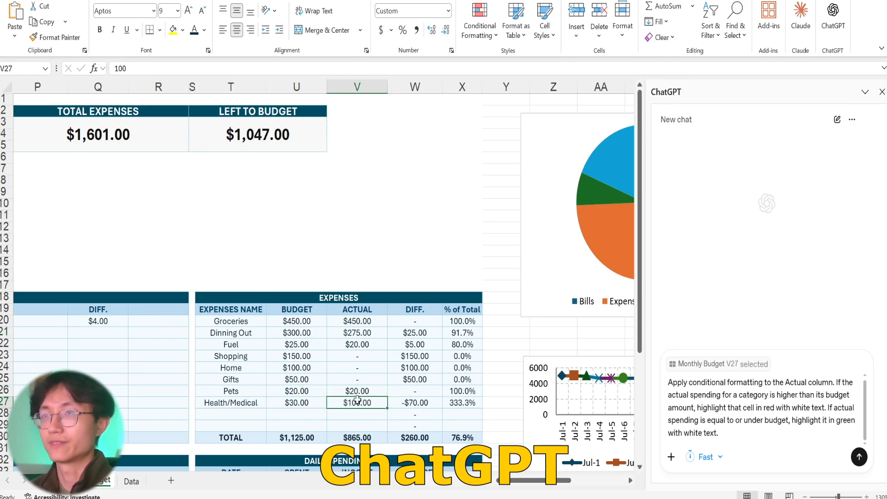
{"action": "left_click", "coordinate": [293, 405]}
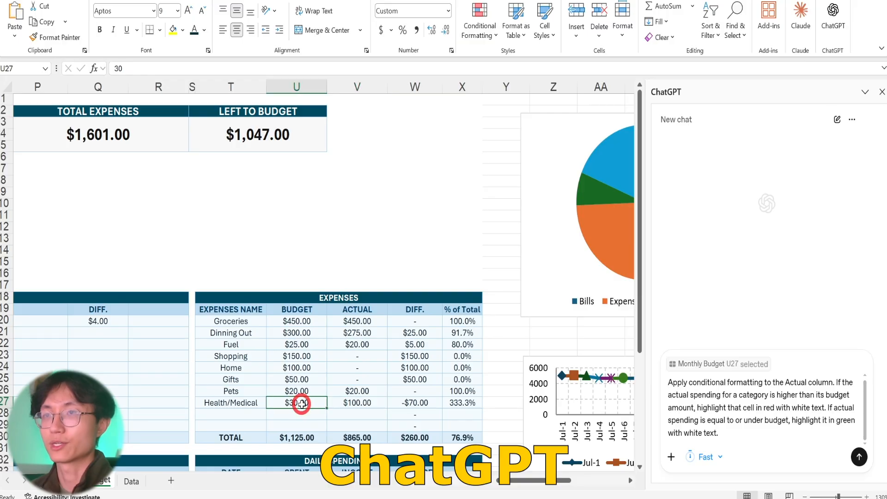
{"action": "left_click", "coordinate": [346, 404]}
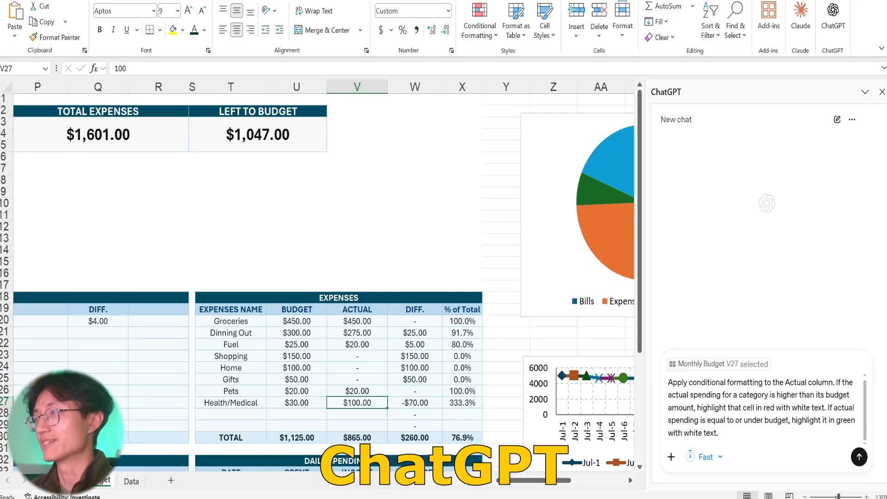
Set ChatGPT's reasoning mode to Standard and send the conditional formatting prompt for the Actual column.
{"action": "left_click", "coordinate": [752, 420]}
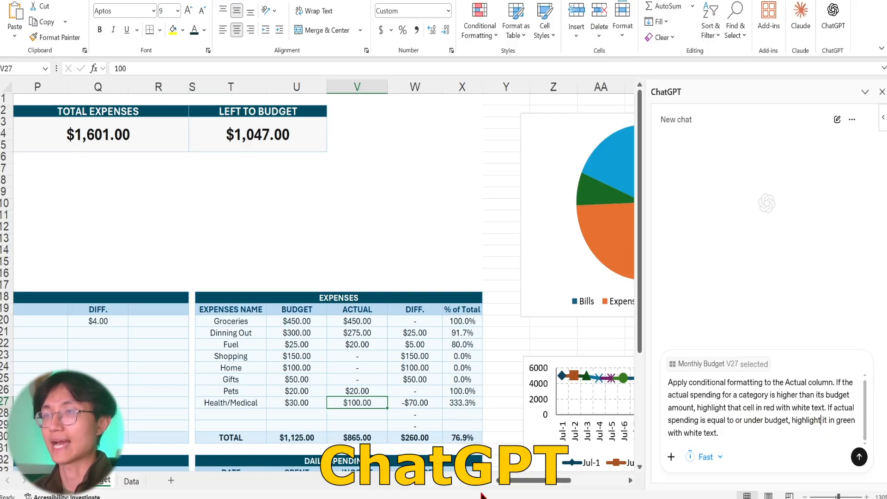
{"action": "scroll", "coordinate": [462, 412], "scroll_direction": "down", "scroll_amount": 1}
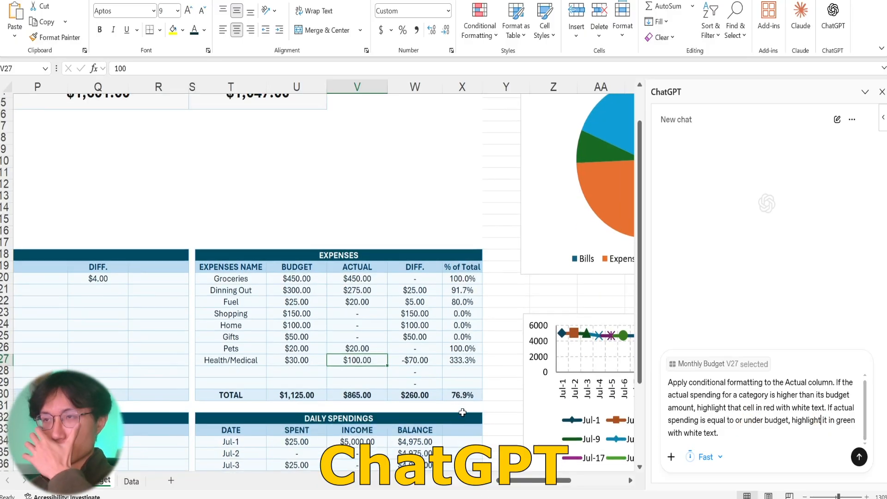
{"action": "left_click", "coordinate": [345, 284]}
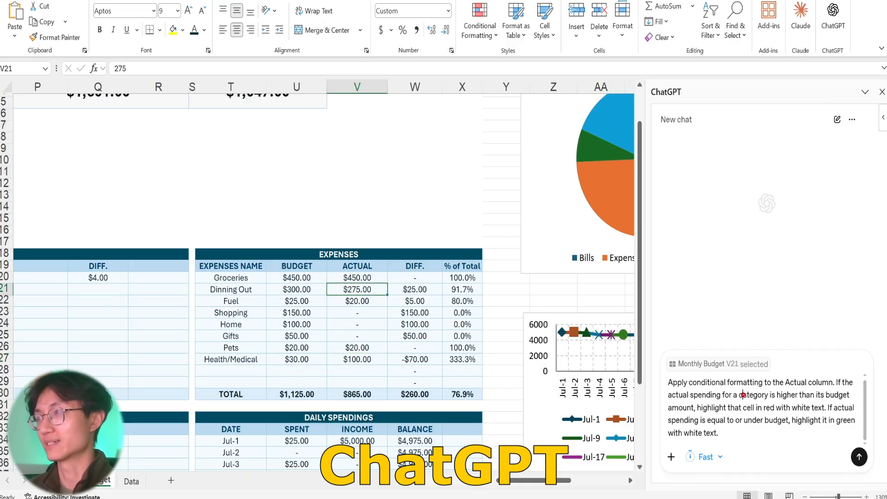
{"action": "left_click", "coordinate": [705, 457]}
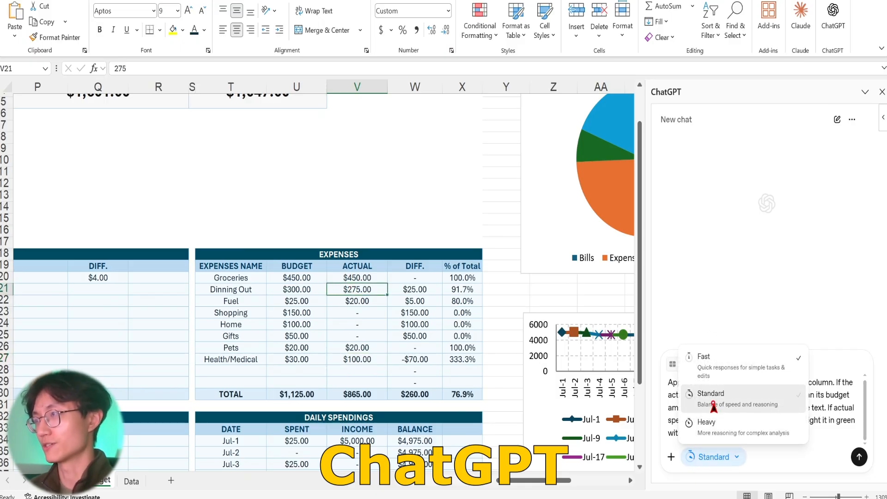
{"action": "left_click", "coordinate": [712, 395]}
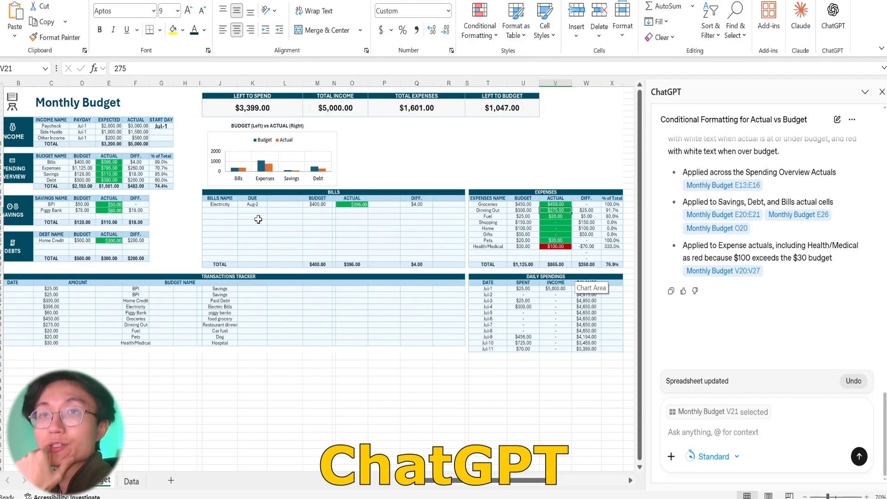
Examine the red and green Actual cells across the budget tables and read ChatGPT's log and summary of its formatting work.
{"action": "scroll", "coordinate": [833, 229], "scroll_direction": "up", "scroll_amount": 3}
{"action": "scroll", "coordinate": [835, 236], "scroll_direction": "down", "scroll_amount": 3}
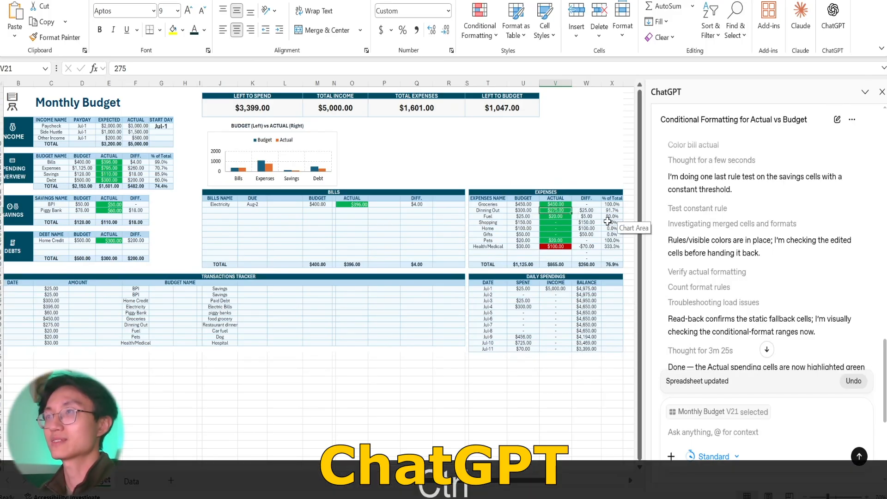
{"action": "scroll", "coordinate": [617, 217], "scroll_direction": "up", "scroll_amount": 1}
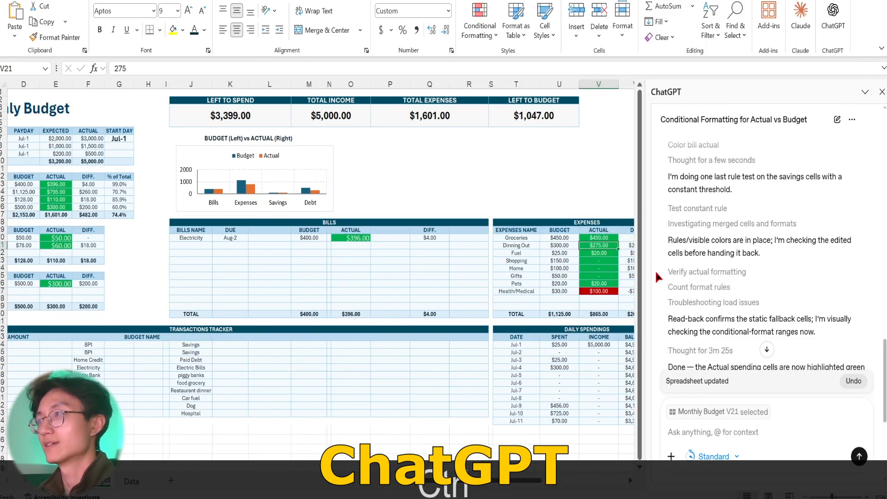
{"action": "left_click", "coordinate": [600, 239]}
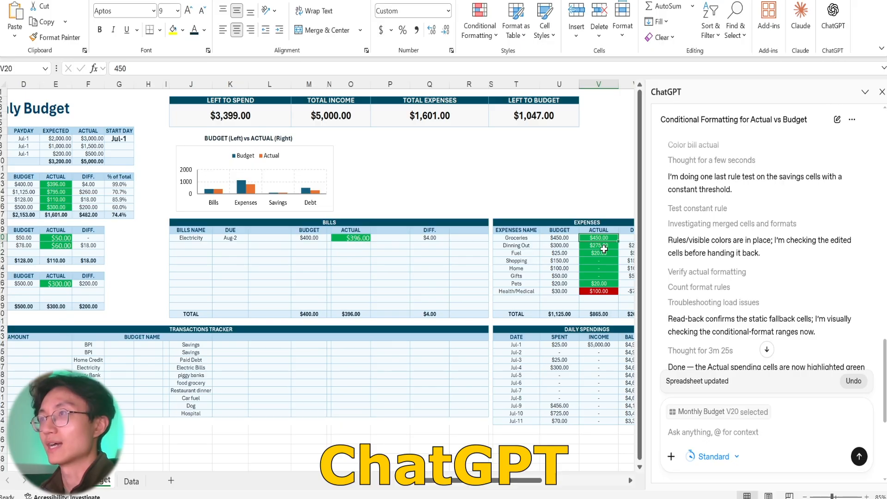
{"action": "left_click", "coordinate": [603, 245]}
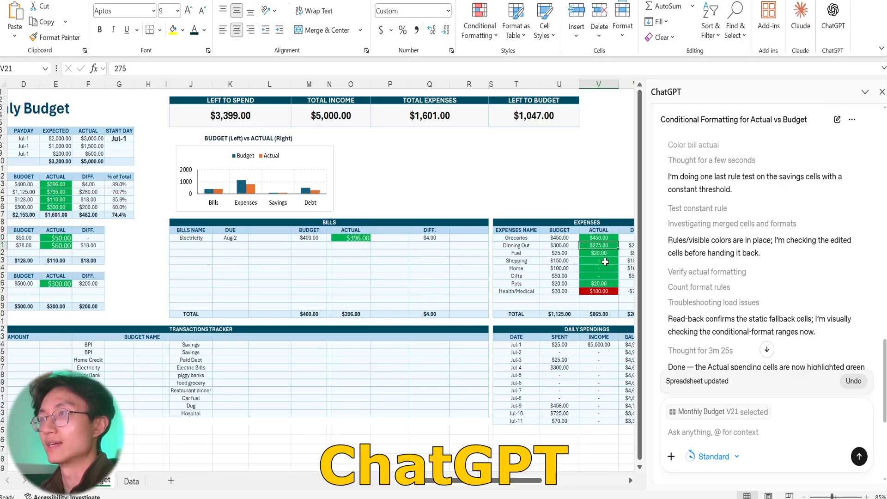
{"action": "left_click", "coordinate": [589, 295]}
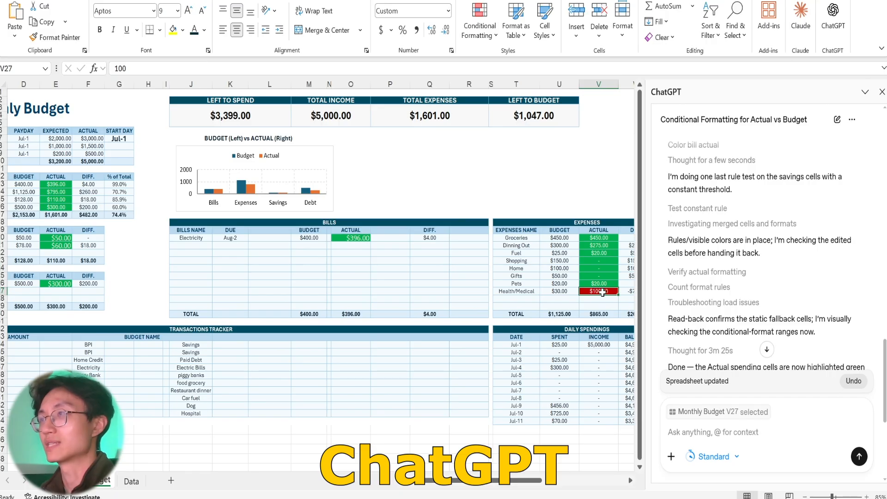
{"action": "scroll", "coordinate": [719, 290], "scroll_direction": "down", "scroll_amount": 2}
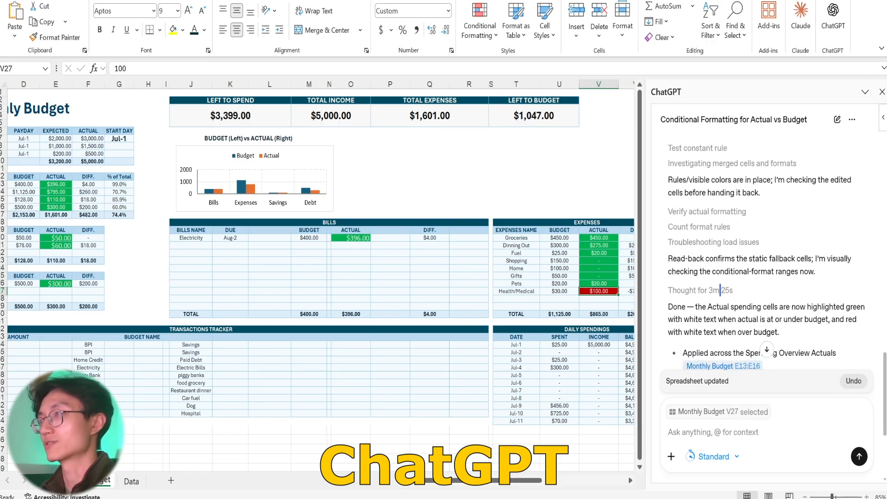
{"action": "scroll", "coordinate": [720, 290], "scroll_direction": "down", "scroll_amount": 4}
{"action": "scroll", "coordinate": [692, 200], "scroll_direction": "up", "scroll_amount": 7}
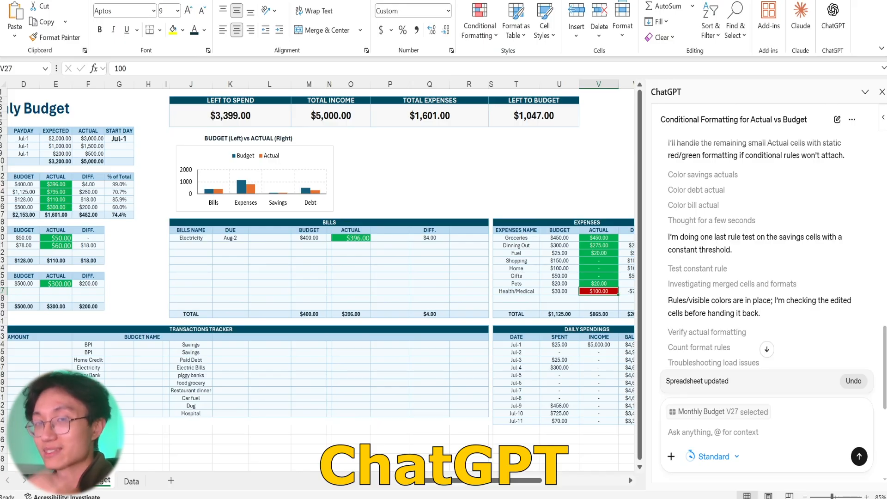
{"action": "scroll", "coordinate": [762, 252], "scroll_direction": "down", "scroll_amount": 6}
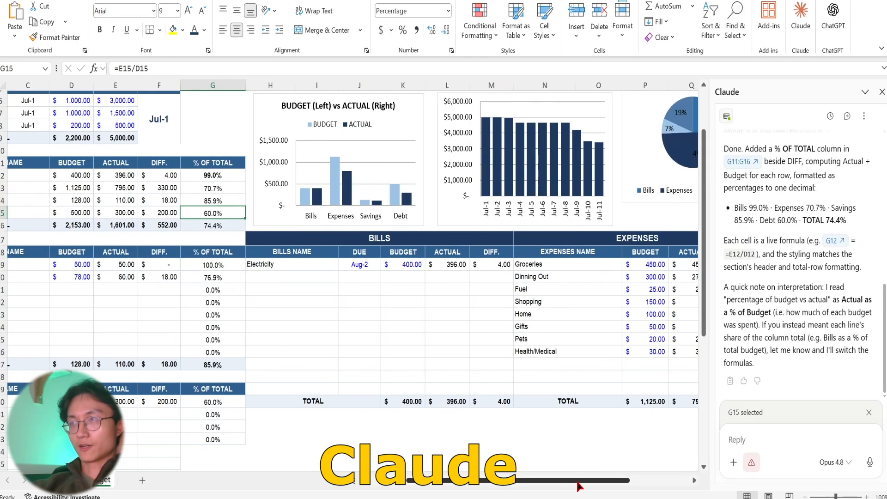
Switch to Claude's budget workbook, start a new Claude chat and paste the Actual column conditional formatting prompt as plain text.
{"action": "scroll", "coordinate": [476, 185], "scroll_direction": "right", "scroll_amount": 4}
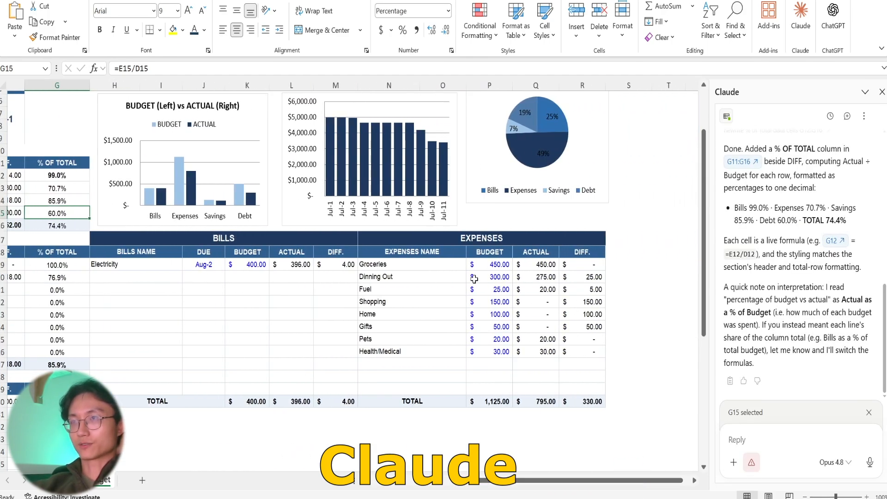
{"action": "scroll", "coordinate": [800, 208], "scroll_direction": "up", "scroll_amount": 5}
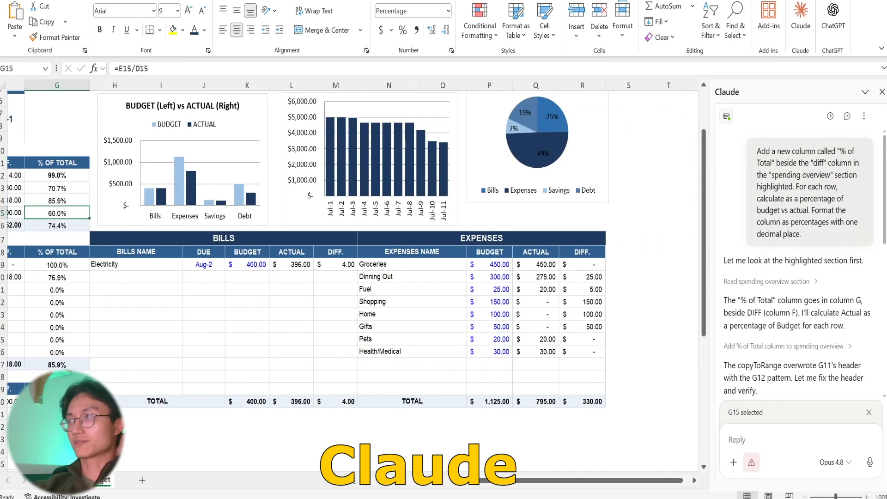
{"action": "scroll", "coordinate": [834, 204], "scroll_direction": "down", "scroll_amount": 5}
{"action": "left_click", "coordinate": [847, 116]}
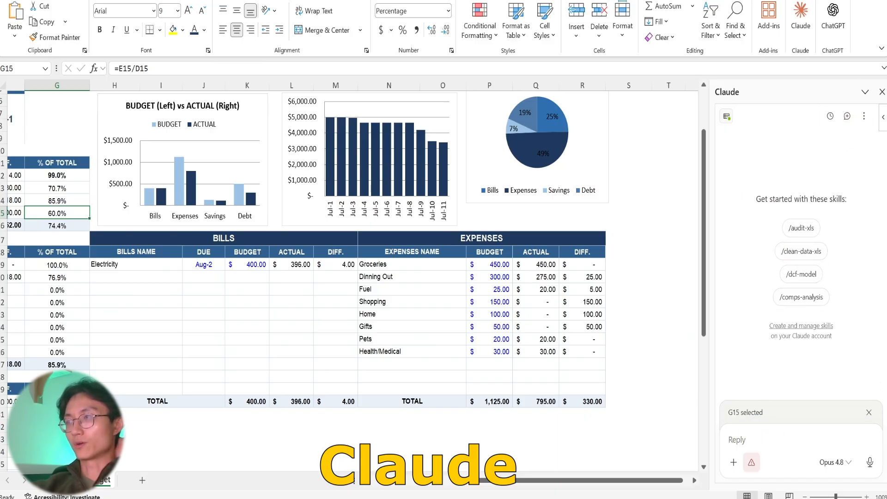
{"action": "right_click", "coordinate": [762, 436]}
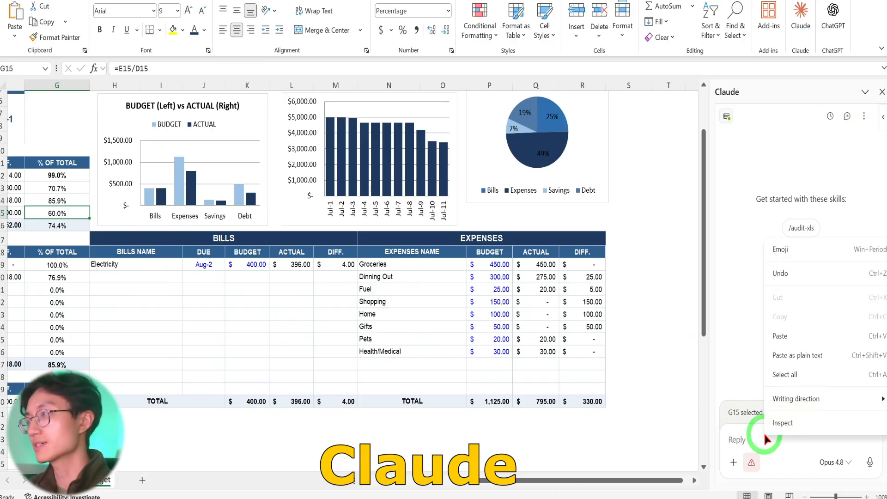
{"action": "left_click", "coordinate": [788, 354]}
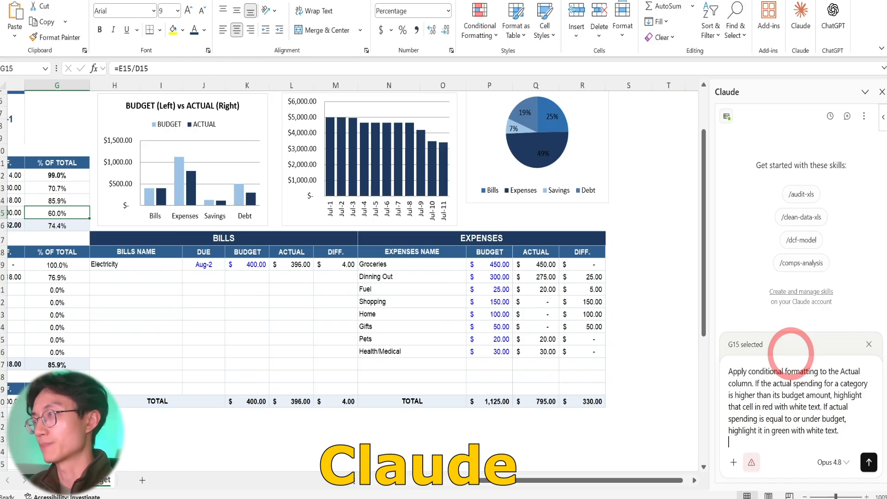
Select the expenses table N17:R30 as the context for the conditional formatting prompt in Claude.
{"action": "left_click", "coordinate": [869, 344]}
{"action": "left_click", "coordinate": [808, 383]}
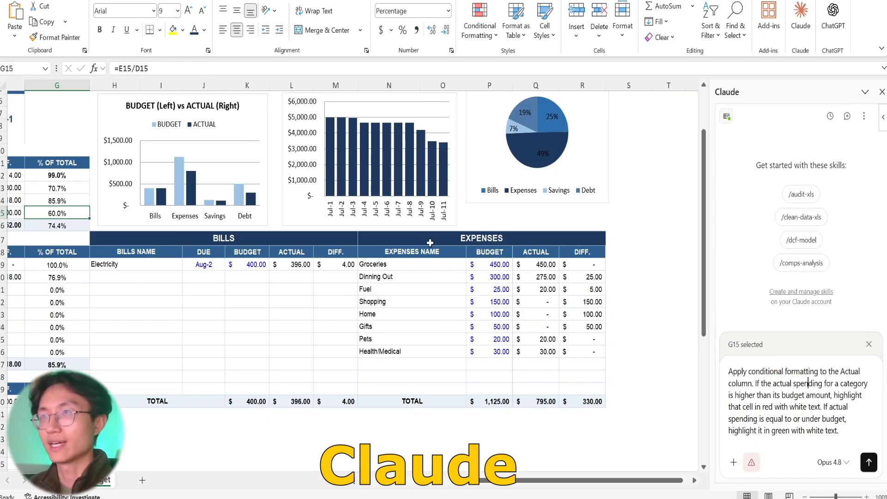
{"action": "left_click_drag", "start_coordinate": [427, 240], "coordinate": [599, 403]}
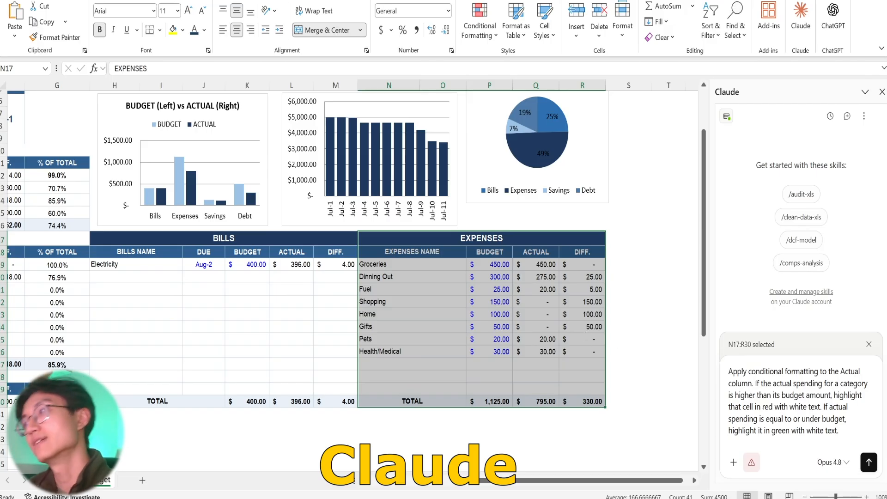
Override the Health/Medical Actual amount in Q26 with 100 so that it exceeds its budget.
{"action": "left_click", "coordinate": [802, 401]}
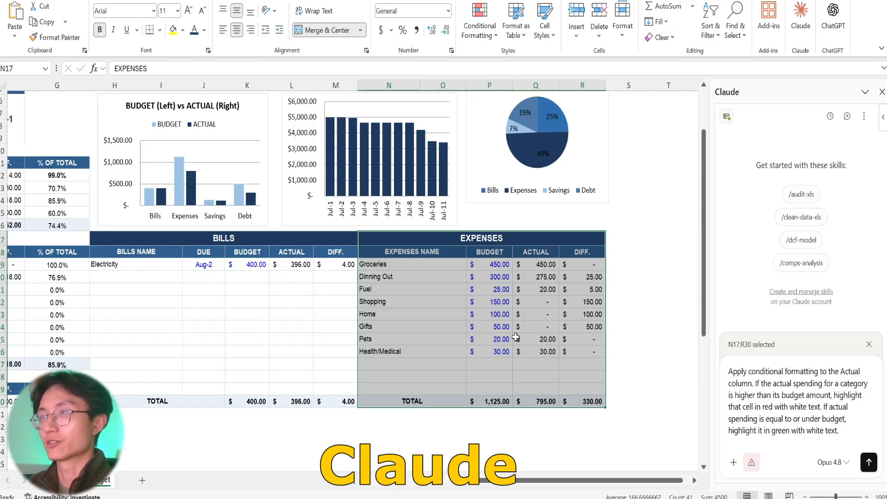
{"action": "left_click", "coordinate": [536, 353]}
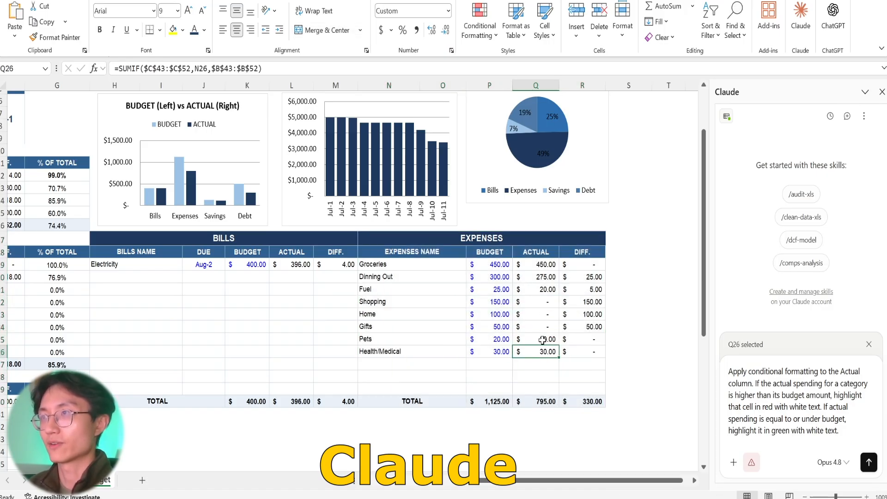
{"action": "type", "text": "100"}
{"action": "key", "text": "Return"}
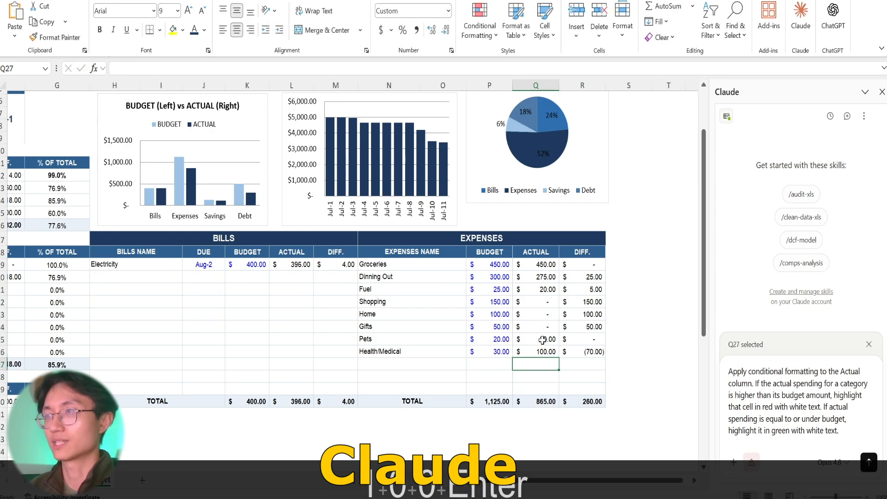
{"action": "left_click", "coordinate": [540, 350]}
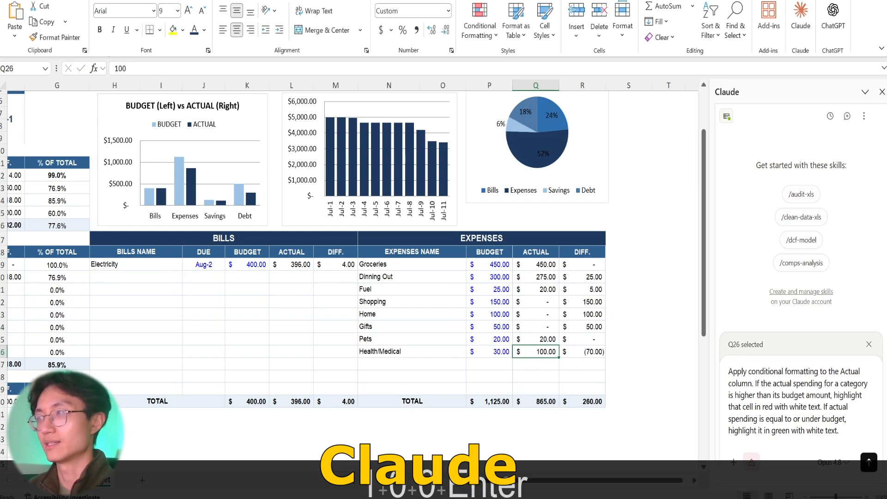
Reselect the expenses table N17:R30 as context and send Claude the conditional formatting prompt.
{"action": "left_click", "coordinate": [806, 395]}
{"action": "left_click_drag", "start_coordinate": [421, 240], "coordinate": [528, 400]}
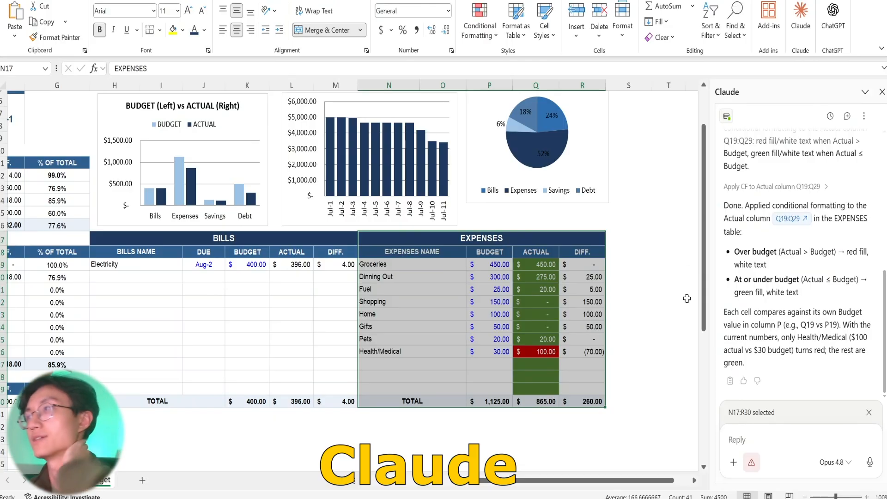
Read through Claude's log and summary of the conditional formatting applied to the expenses Actual column.
{"action": "scroll", "coordinate": [792, 200], "scroll_direction": "up", "scroll_amount": 4}
{"action": "scroll", "coordinate": [792, 200], "scroll_direction": "down", "scroll_amount": 3}
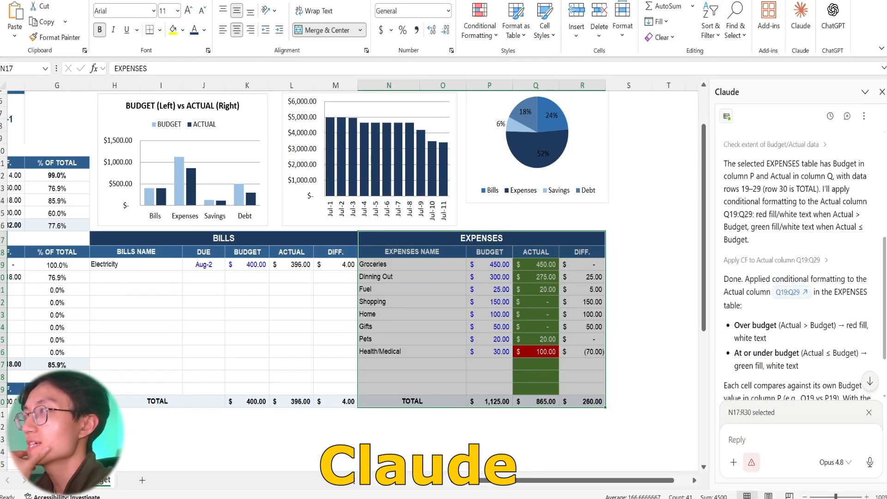
{"action": "scroll", "coordinate": [790, 227], "scroll_direction": "down", "scroll_amount": 2}
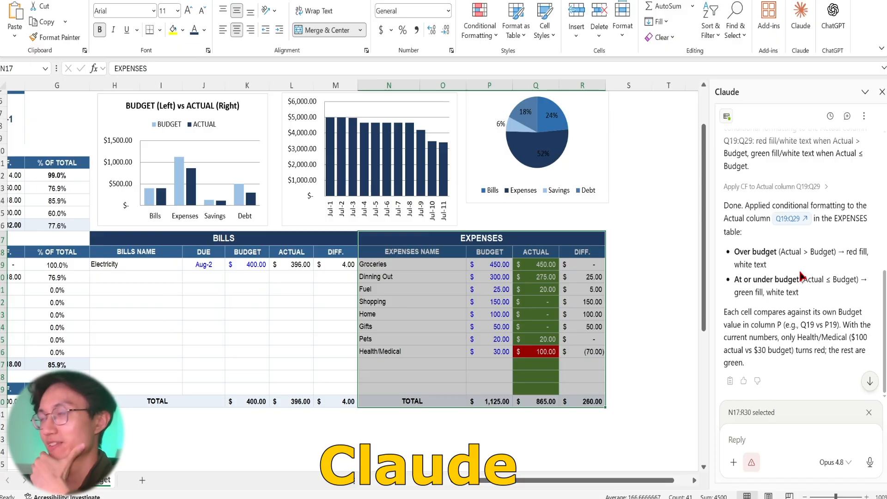
{"action": "scroll", "coordinate": [801, 273], "scroll_direction": "up", "scroll_amount": 5}
{"action": "scroll", "coordinate": [801, 274], "scroll_direction": "down", "scroll_amount": 3}
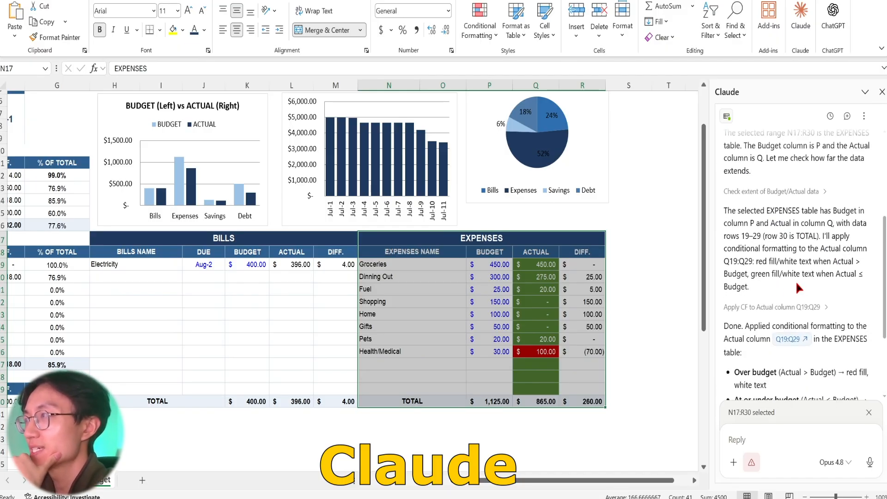
{"action": "scroll", "coordinate": [800, 288], "scroll_direction": "down", "scroll_amount": 3}
Check the green and red Actual cells against their budgets, from Groceries down to Health/Medical in the expenses table.
{"action": "left_click", "coordinate": [536, 267]}
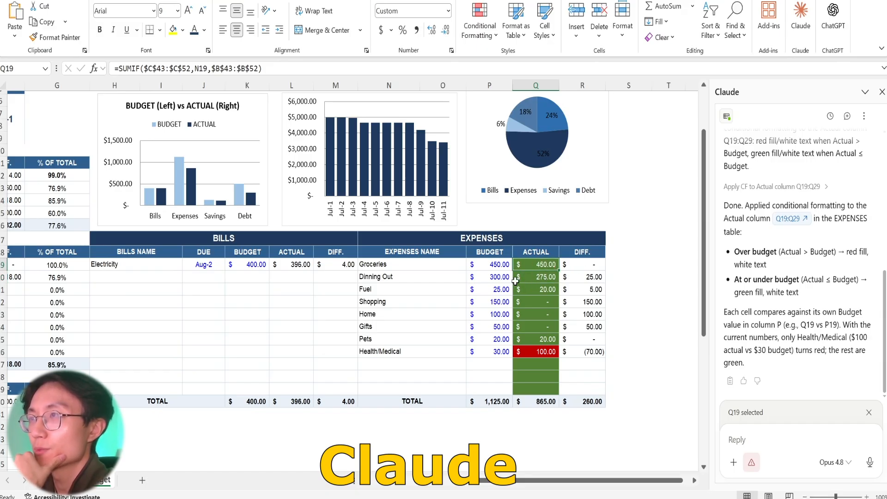
{"action": "left_click", "coordinate": [546, 290]}
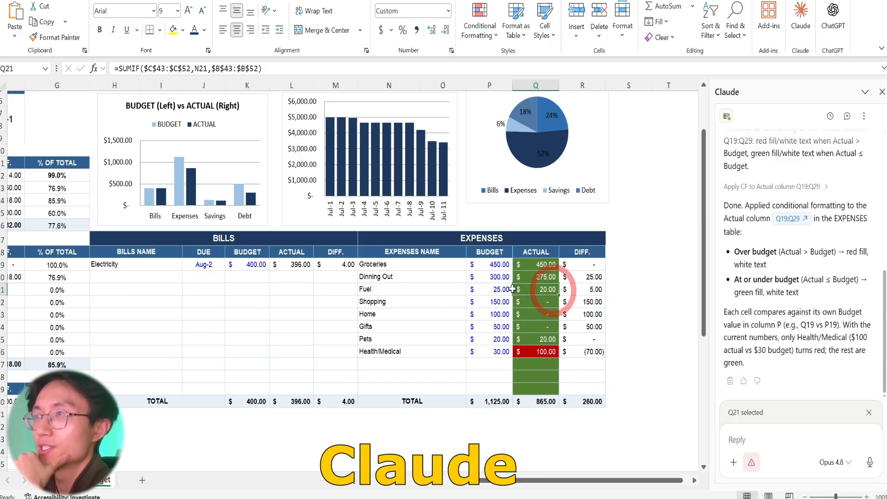
{"action": "left_click", "coordinate": [548, 302]}
{"action": "left_click", "coordinate": [537, 315]}
{"action": "left_click", "coordinate": [542, 327]}
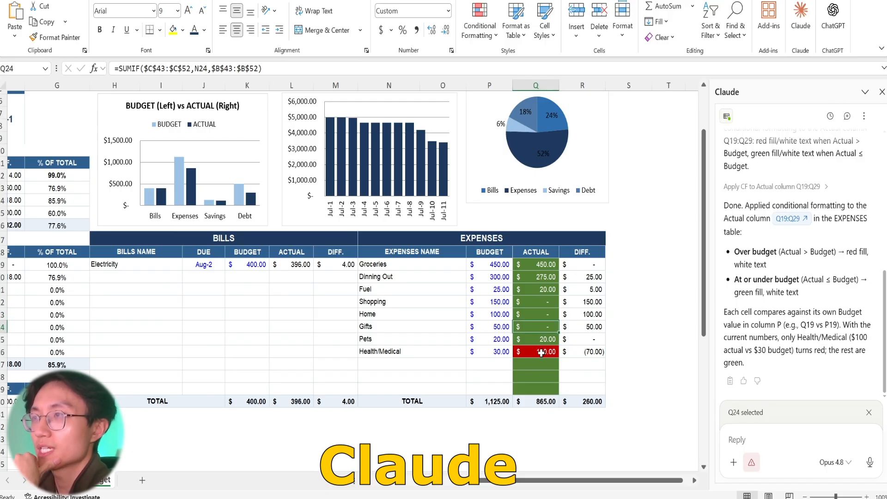
{"action": "left_click", "coordinate": [541, 353]}
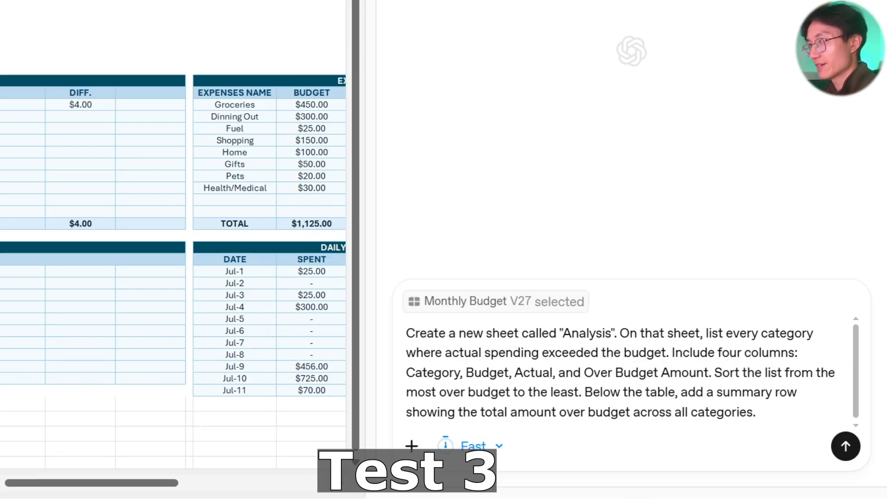
Review the prompt for a new "Analysis" sheet of over-budget categories and send it to ChatGPT in Fast mode.
{"action": "left_click", "coordinate": [619, 333]}
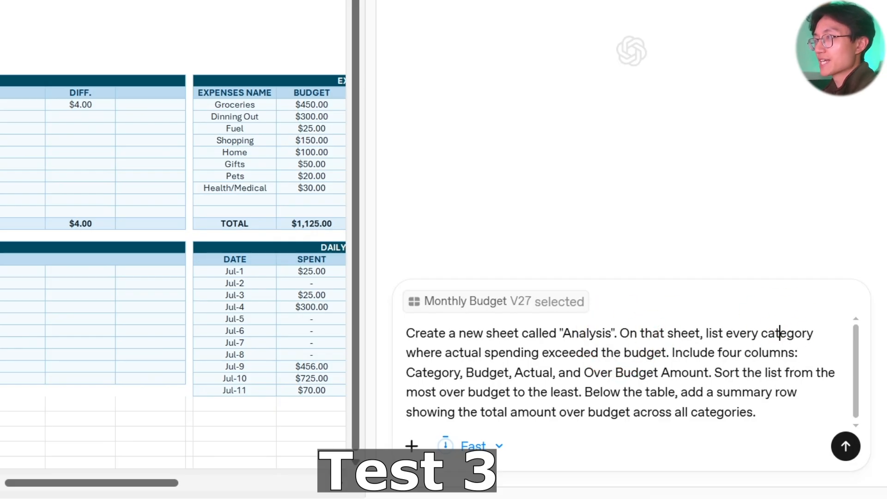
{"action": "left_click", "coordinate": [491, 352]}
{"action": "left_click", "coordinate": [672, 352]}
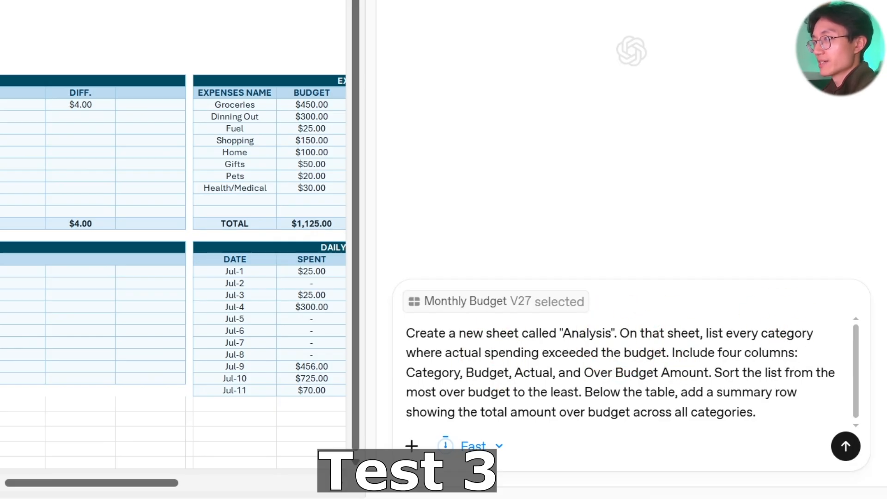
{"action": "left_click", "coordinate": [733, 354]}
{"action": "left_click", "coordinate": [419, 372]}
{"action": "left_click", "coordinate": [508, 373]}
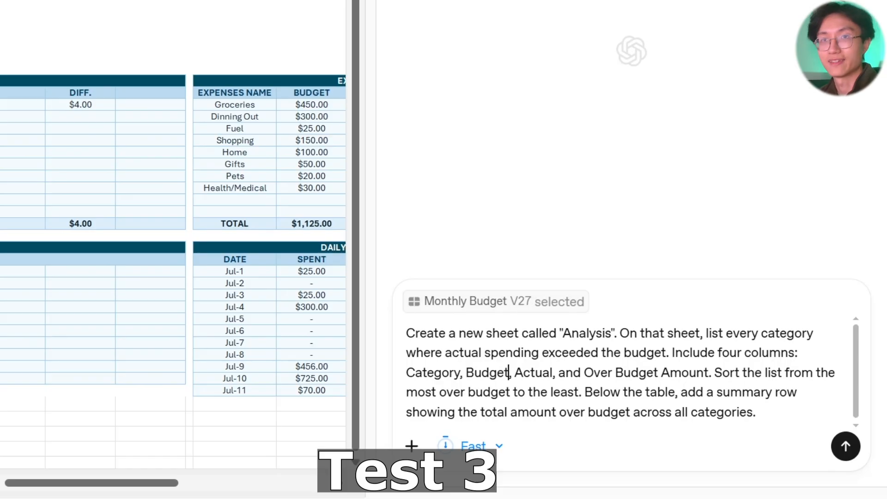
{"action": "left_click", "coordinate": [845, 446]}
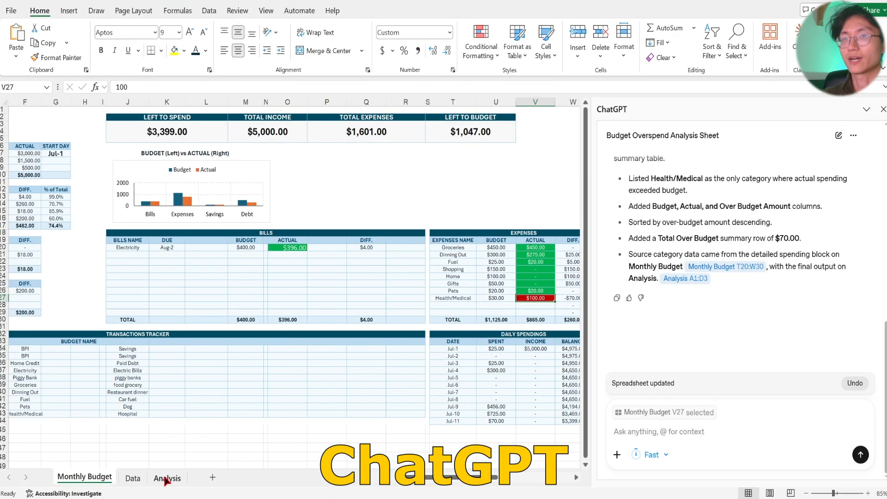
Open ChatGPT's Analysis sheet and inspect the Category, Budget and Over Budget Amount cells of the Health/Medical row.
{"action": "left_click", "coordinate": [167, 479]}
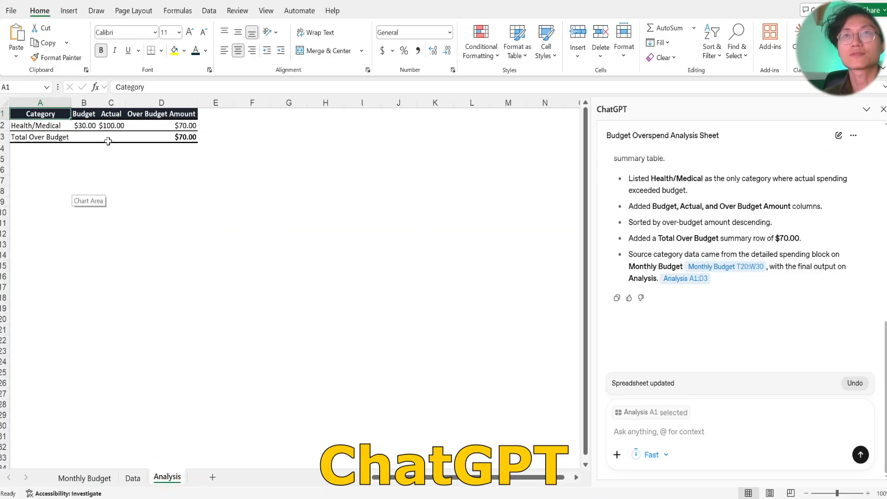
{"action": "left_click", "coordinate": [44, 128]}
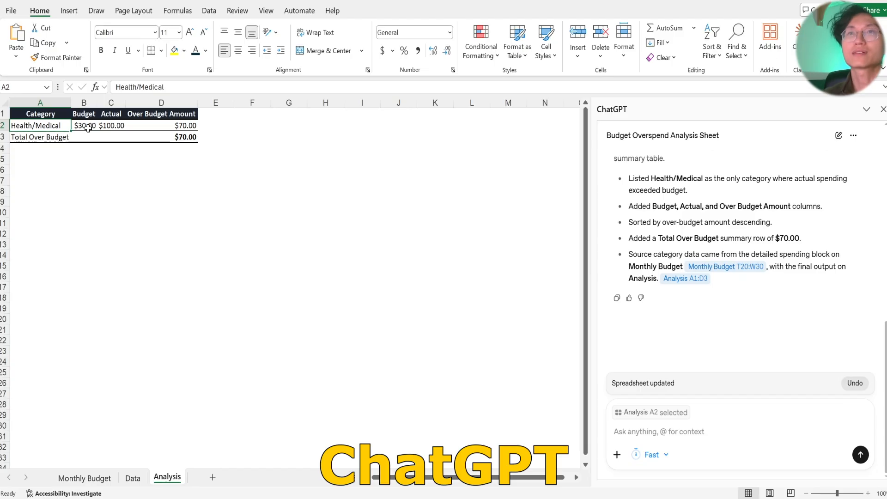
{"action": "left_click", "coordinate": [89, 129]}
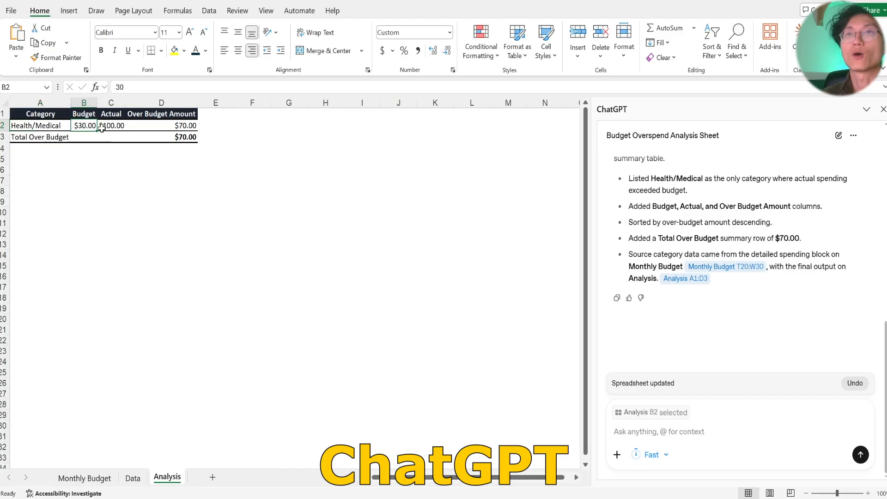
{"action": "left_click", "coordinate": [181, 128]}
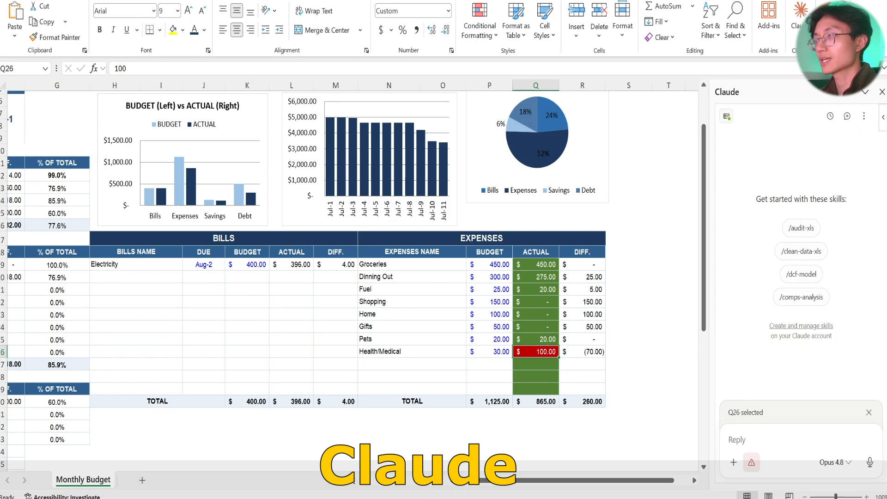
Switch to Claude's budget workbook, paste the "Analysis" sheet prompt into the new chat and send it.
{"action": "type", "text": "Create a new sheet called \"Analysis\". On that sheet, list every category where actual spending exceeded the budget. Include four columns: Category, Budget, Actual, and Over Budget Amount. Sort the list from the most over budget to the least. Below the table, add a summary row showing the total amount over budget across all categories."}
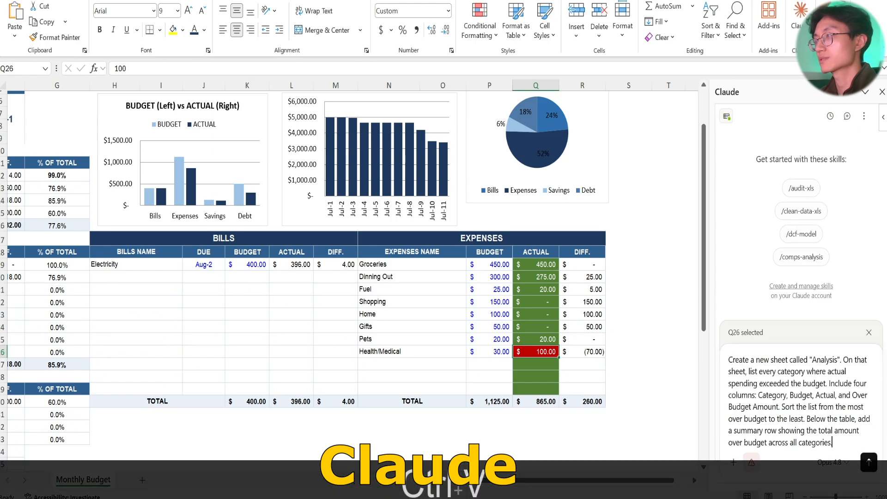
{"action": "left_click", "coordinate": [870, 461]}
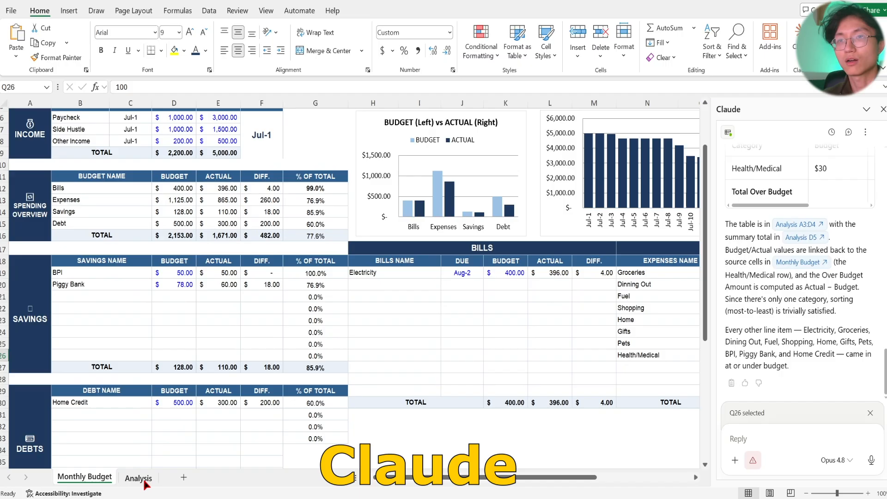
Inspect the Health/Medical and total rows on Claude's Analysis sheet and compare them with ChatGPT's Analysis sheet.
{"action": "left_click", "coordinate": [141, 480]}
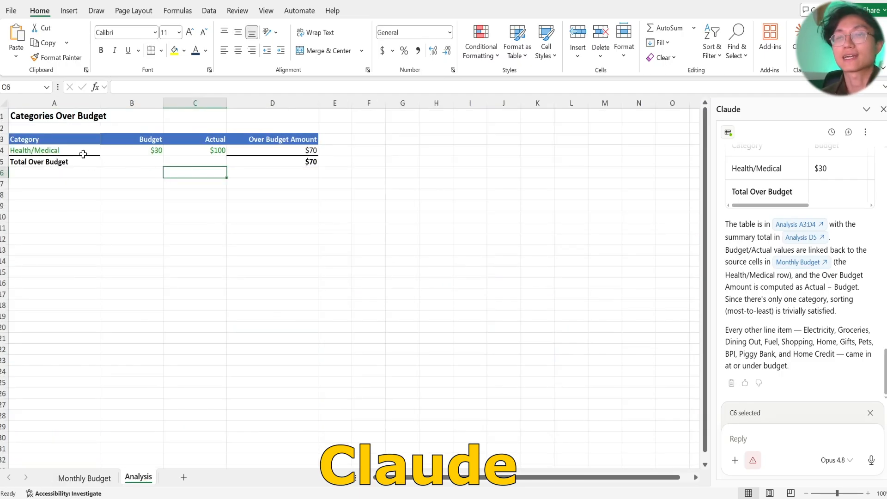
{"action": "left_click", "coordinate": [144, 150]}
{"action": "left_click", "coordinate": [213, 151]}
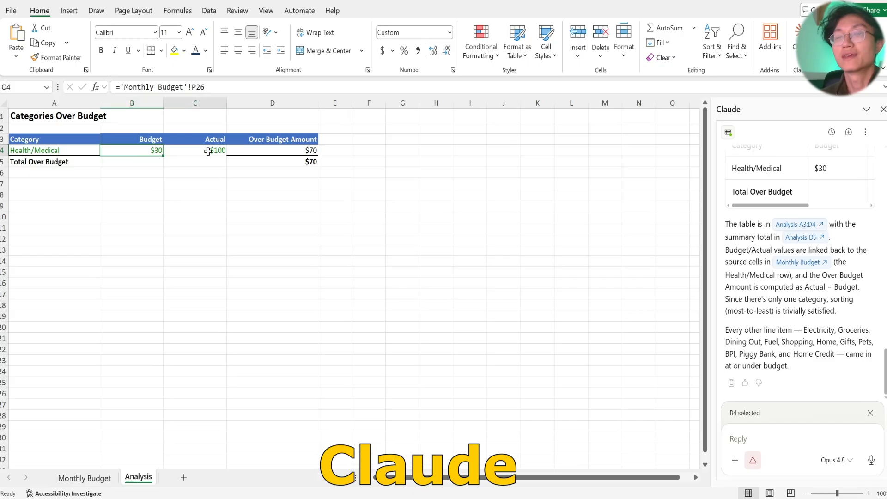
{"action": "left_click", "coordinate": [285, 152]}
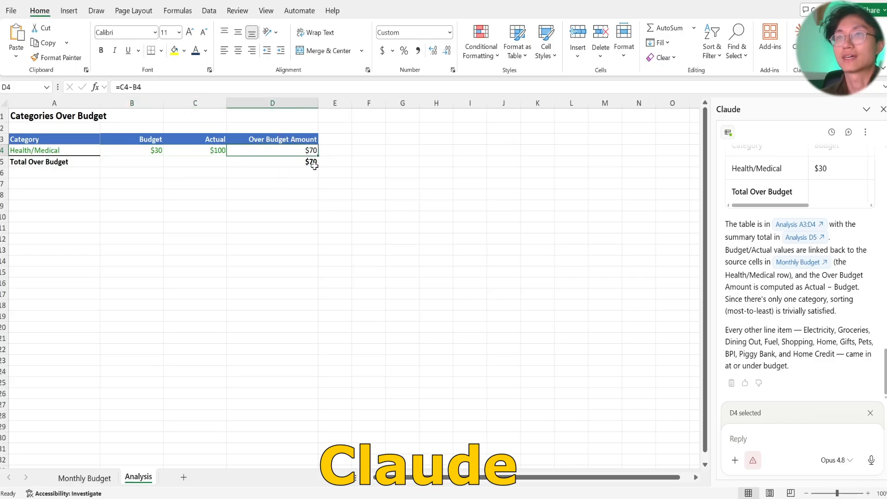
{"action": "left_click", "coordinate": [90, 162]}
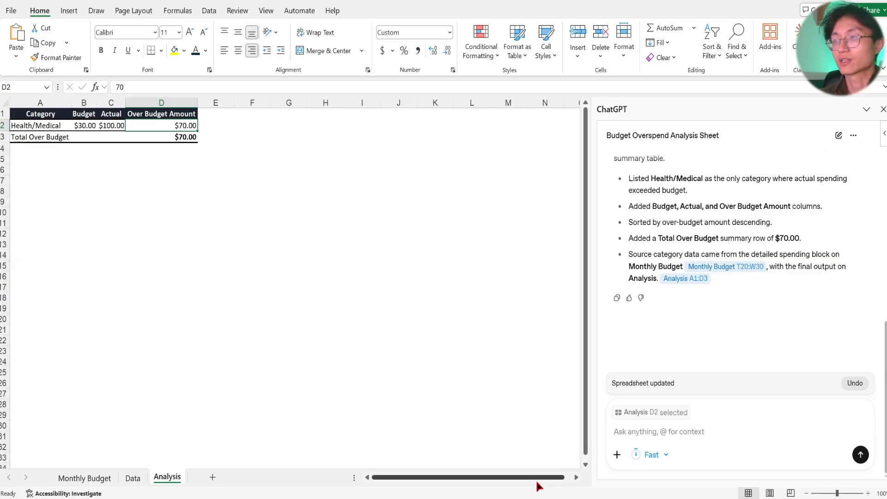
{"action": "mouse_move", "coordinate": [584, 493]}
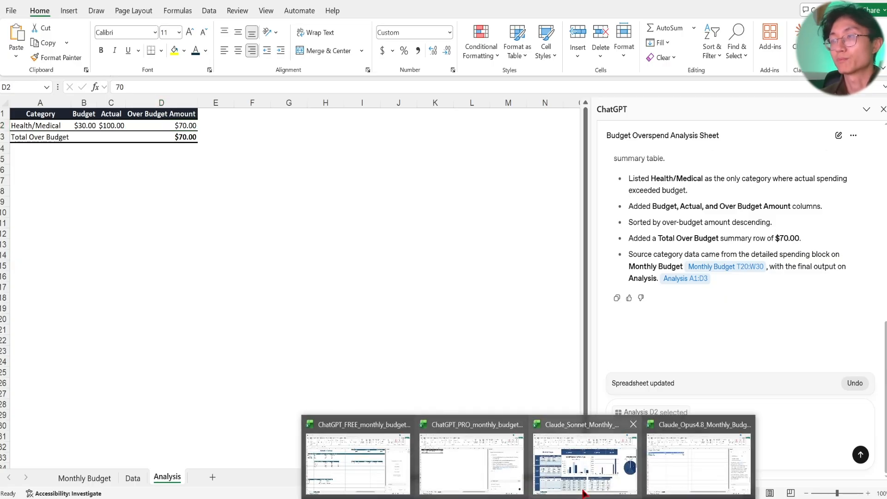
{"action": "left_click", "coordinate": [683, 476]}
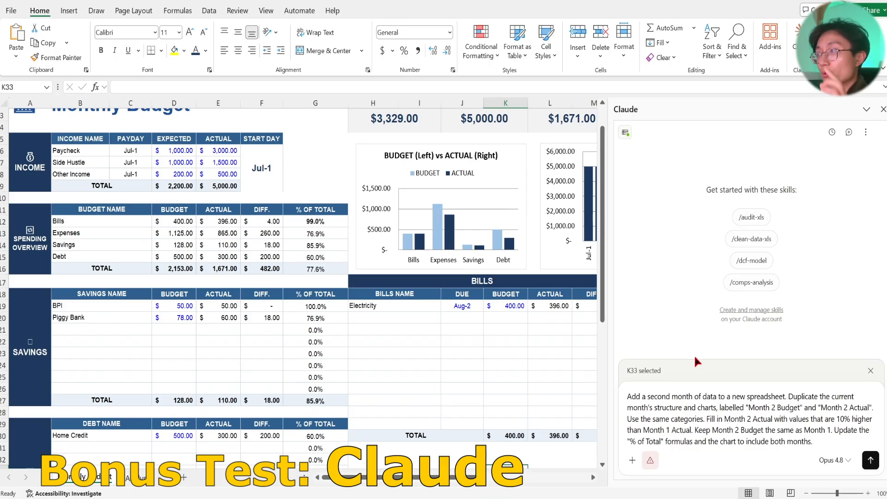
Check the Actual cells in Claude's Spending Overview and Savings tables that the Month 2 prompt raises by 10%.
{"action": "left_click", "coordinate": [224, 222]}
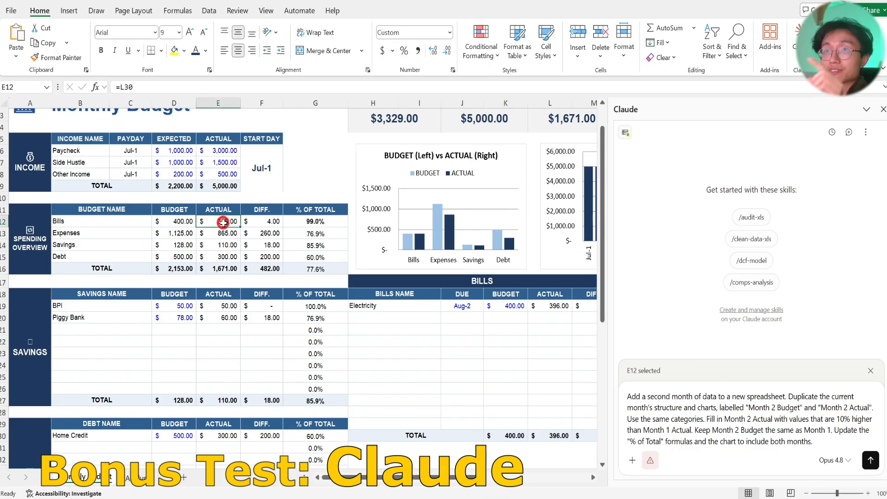
{"action": "left_click", "coordinate": [219, 235]}
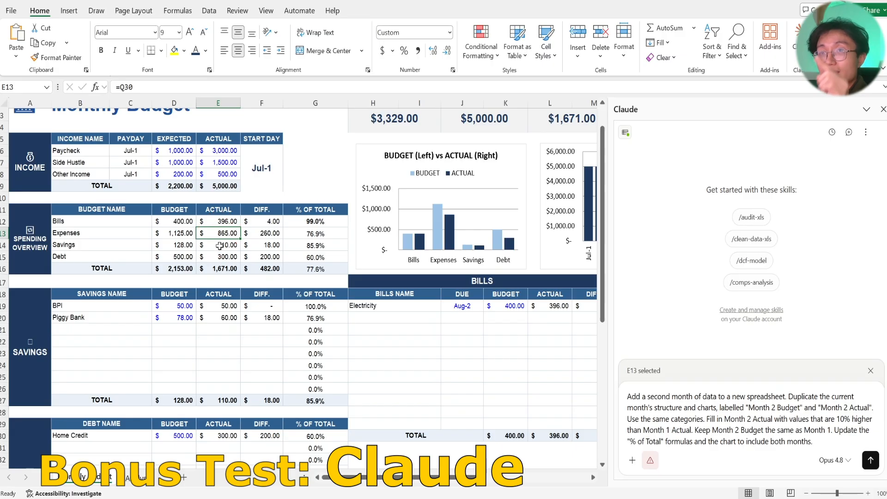
{"action": "left_click", "coordinate": [219, 246]}
{"action": "left_click", "coordinate": [217, 258]}
{"action": "left_click", "coordinate": [220, 307]}
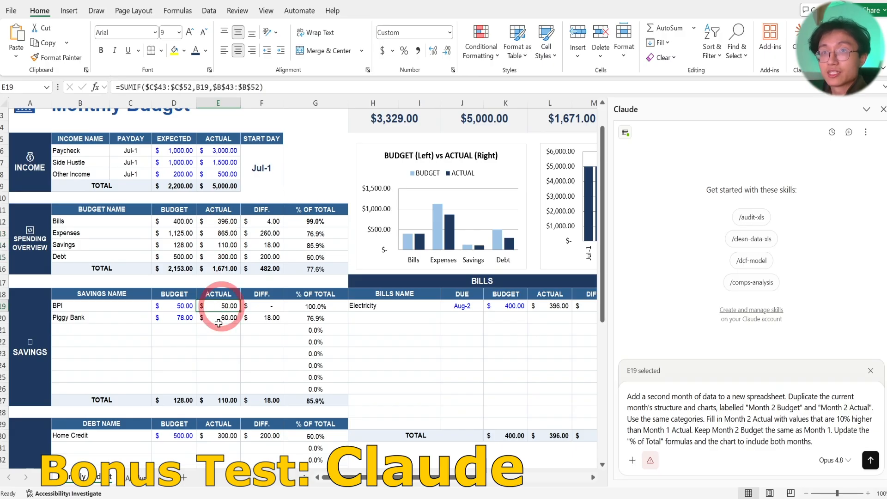
{"action": "left_click", "coordinate": [218, 321]}
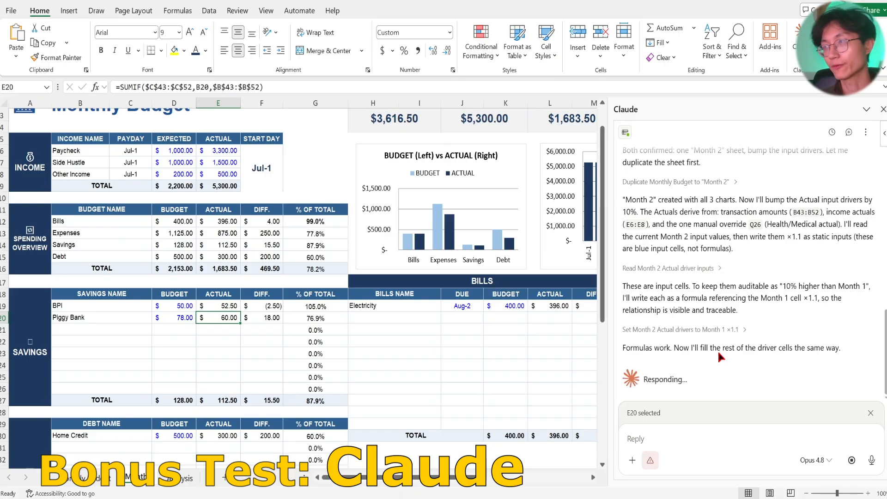
Examine Claude's Month 2 budget sheet and read its log and summary of the duplicated month.
{"action": "scroll", "coordinate": [541, 311], "scroll_direction": "up", "scroll_amount": 1}
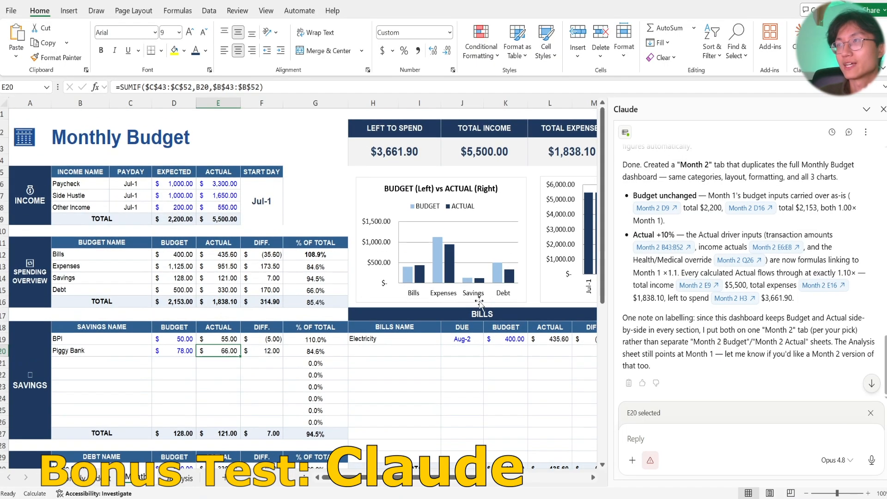
{"action": "scroll", "coordinate": [756, 306], "scroll_direction": "up", "scroll_amount": 5}
{"action": "scroll", "coordinate": [756, 306], "scroll_direction": "up", "scroll_amount": 1}
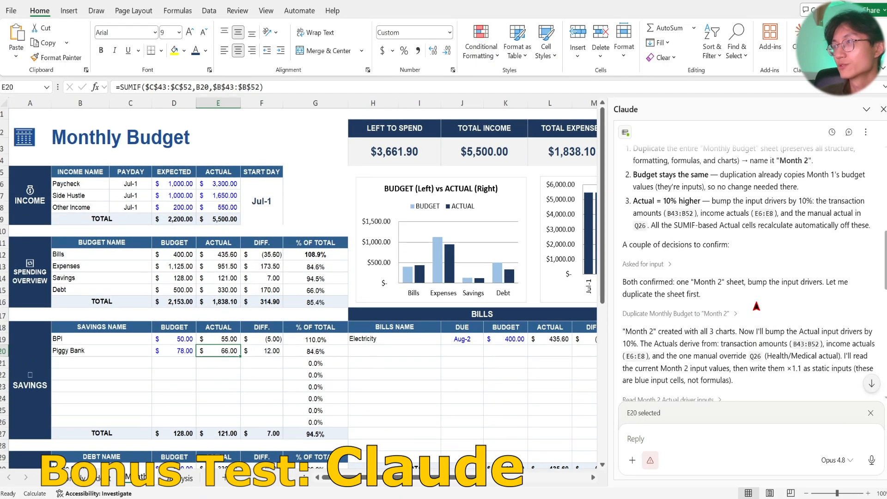
{"action": "scroll", "coordinate": [756, 307], "scroll_direction": "down", "scroll_amount": 8}
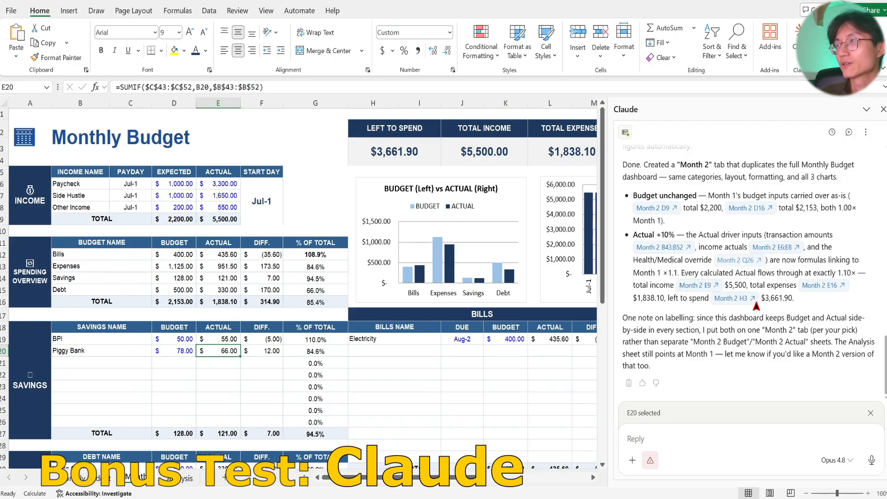
Compare Claude's Monthly Budget and Month 2 sheets, alternating between them to check the income, spending, savings figures and charts.
{"action": "scroll", "coordinate": [756, 306], "scroll_direction": "up", "scroll_amount": 1}
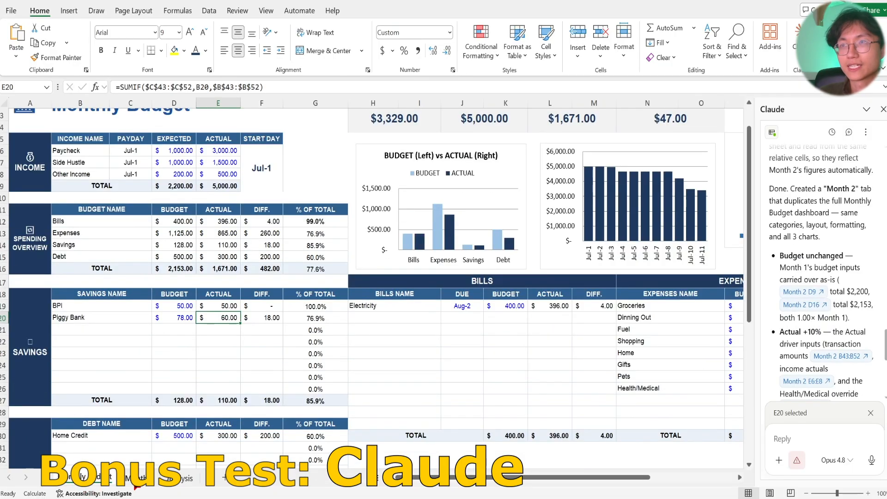
{"action": "left_click", "coordinate": [137, 479]}
{"action": "left_click", "coordinate": [104, 478]}
{"action": "left_click", "coordinate": [144, 478]}
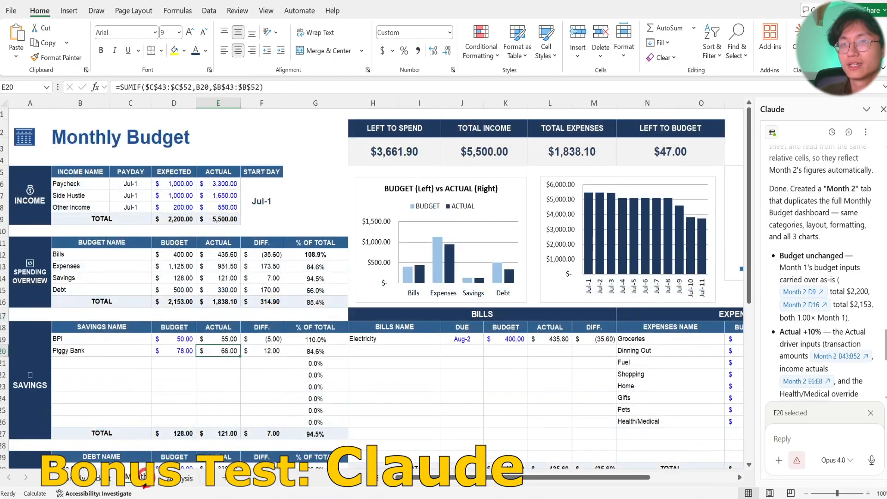
{"action": "left_click", "coordinate": [107, 486]}
{"action": "left_click", "coordinate": [143, 485]}
{"action": "left_click", "coordinate": [106, 485]}
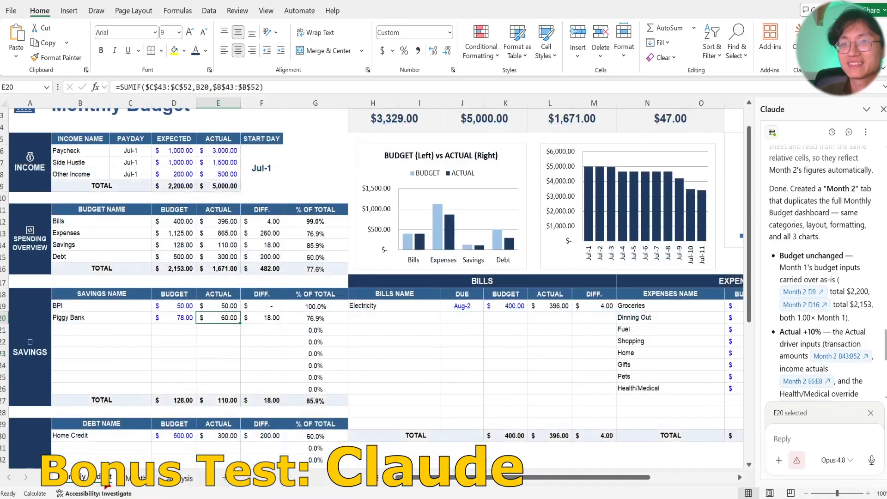
{"action": "left_click", "coordinate": [143, 485]}
{"action": "left_click", "coordinate": [107, 485]}
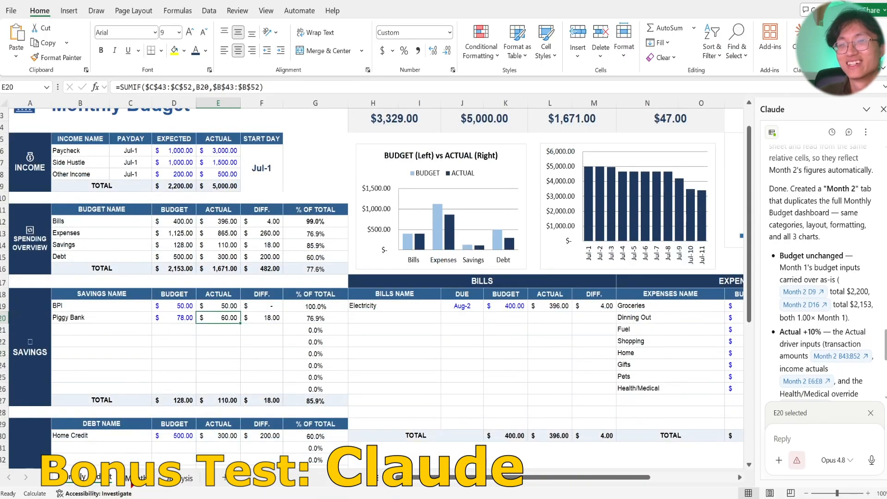
{"action": "left_click", "coordinate": [134, 482]}
{"action": "left_click", "coordinate": [101, 478]}
{"action": "left_click", "coordinate": [134, 482]}
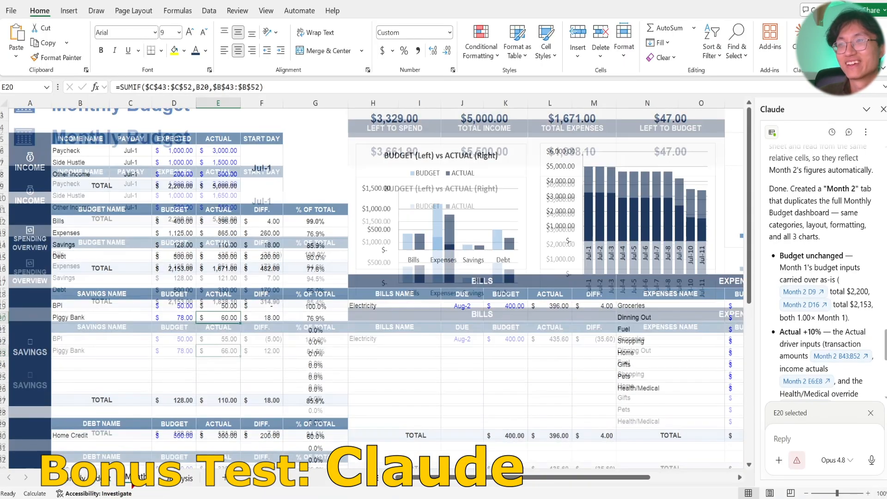
{"action": "left_click", "coordinate": [98, 478]}
{"action": "left_click", "coordinate": [131, 482]}
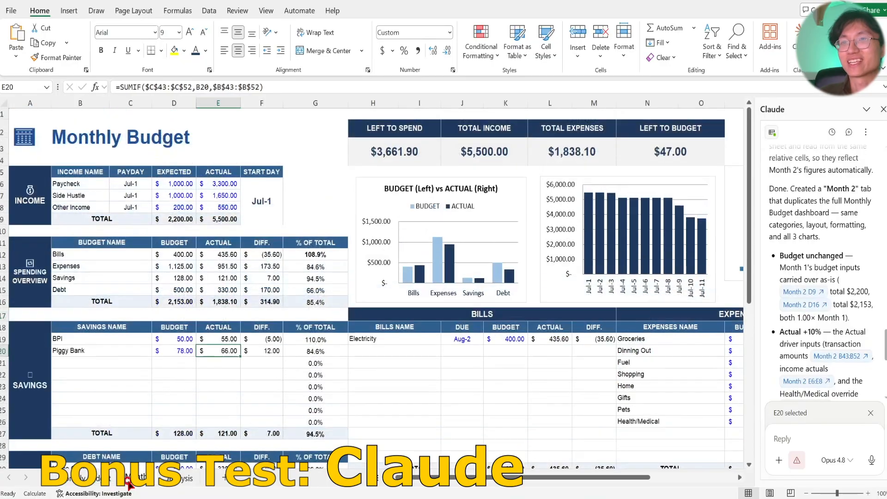
{"action": "left_click", "coordinate": [104, 480]}
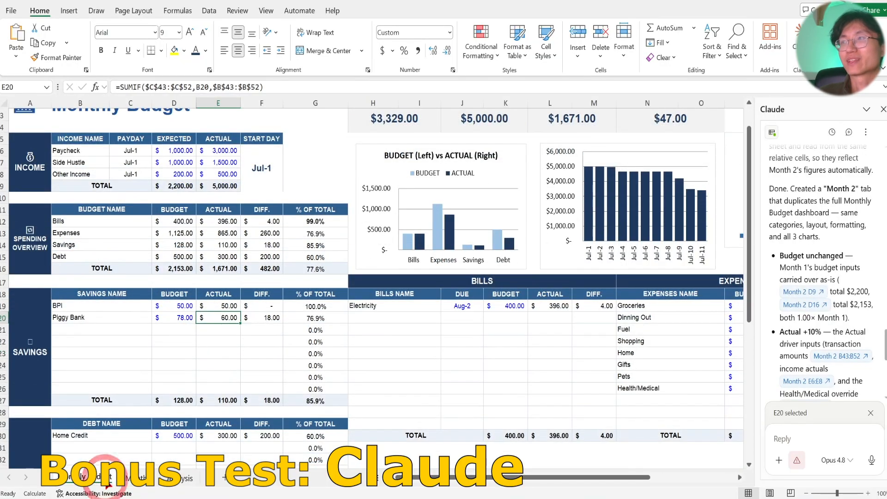
{"action": "left_click", "coordinate": [129, 482]}
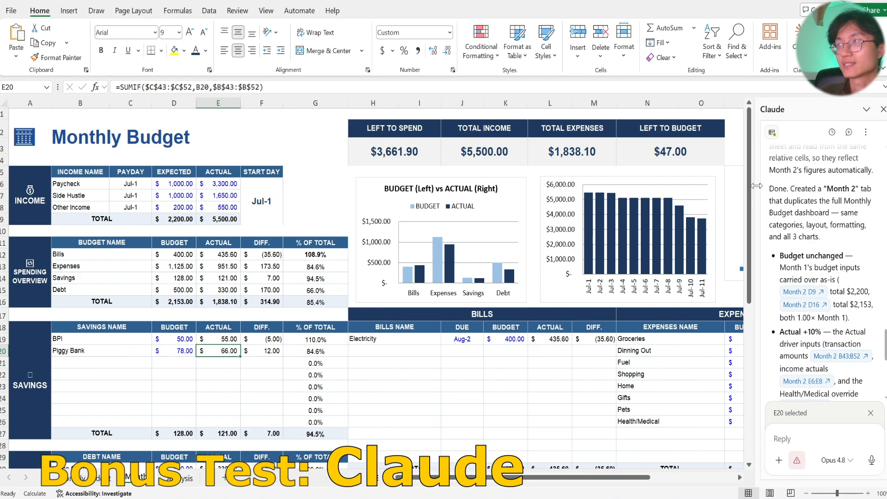
Widen the Claude pane and check the Actual column formatting of the Expenses table on the Monthly Budget sheet.
{"action": "left_click_drag", "start_coordinate": [755, 190], "coordinate": [671, 190]}
{"action": "key", "text": "ctrl+Page_Up"}
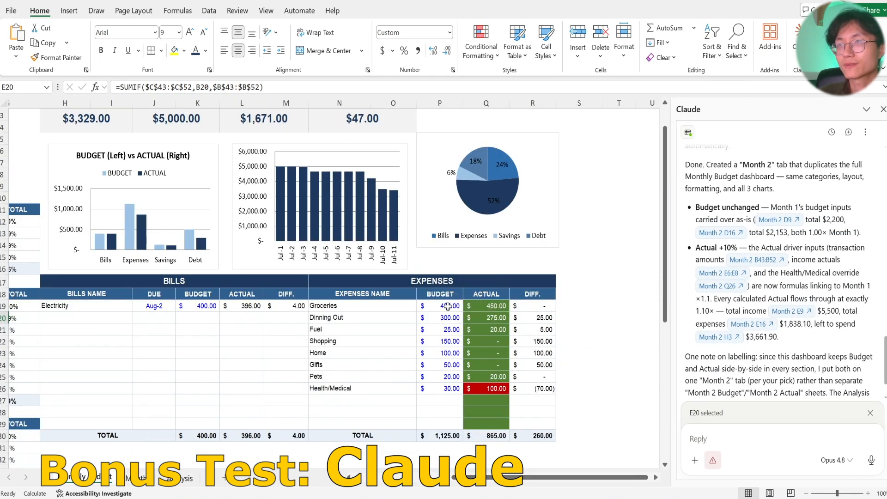
{"action": "left_click", "coordinate": [491, 319]}
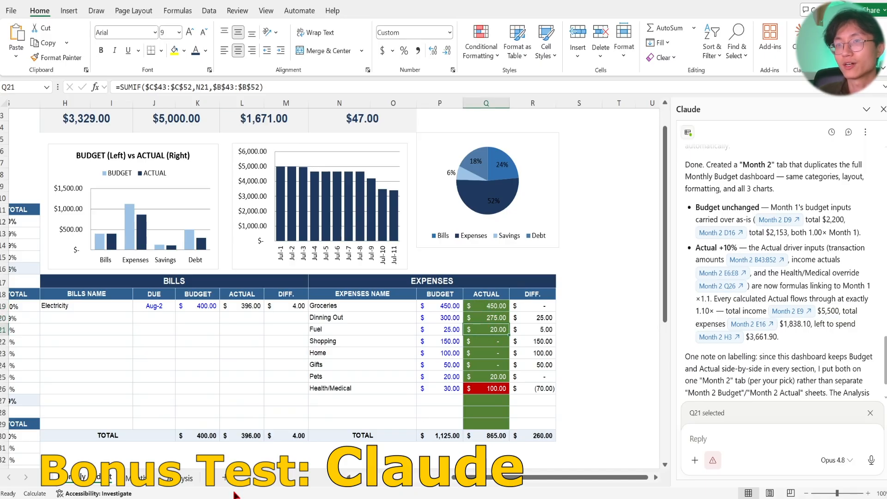
{"action": "key", "text": "ctrl+Page_Down"}
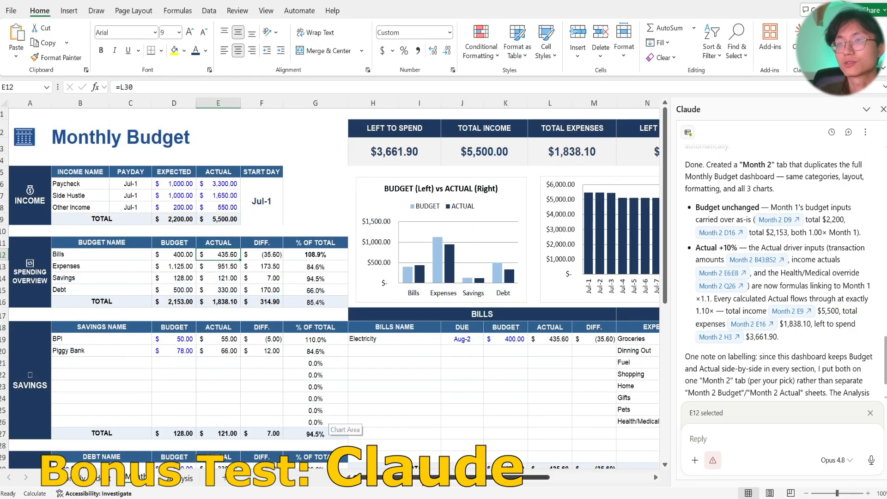
Inspect the Groceries, Dinning Out and Fuel Actual cells and their conditional formatting in the Month 2 Expenses table.
{"action": "left_click_drag", "start_coordinate": [422, 479], "coordinate": [516, 495]}
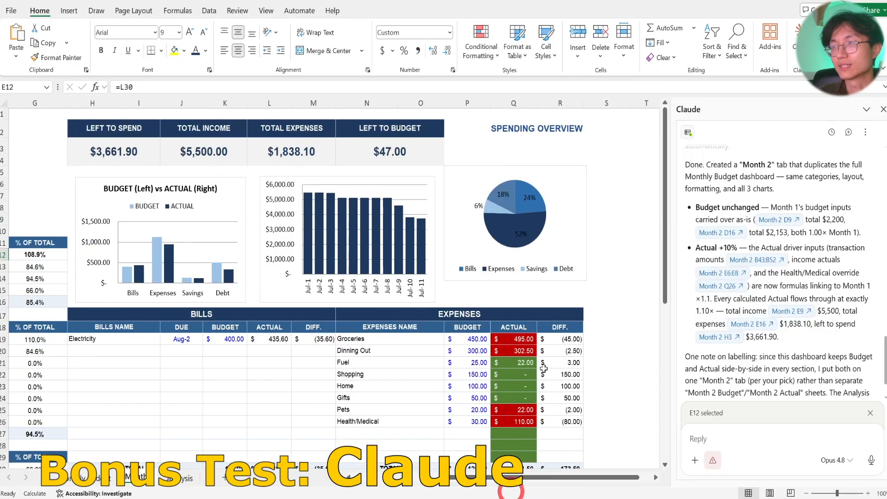
{"action": "scroll", "coordinate": [538, 327], "scroll_direction": "down", "scroll_amount": 2}
{"action": "left_click", "coordinate": [515, 274]}
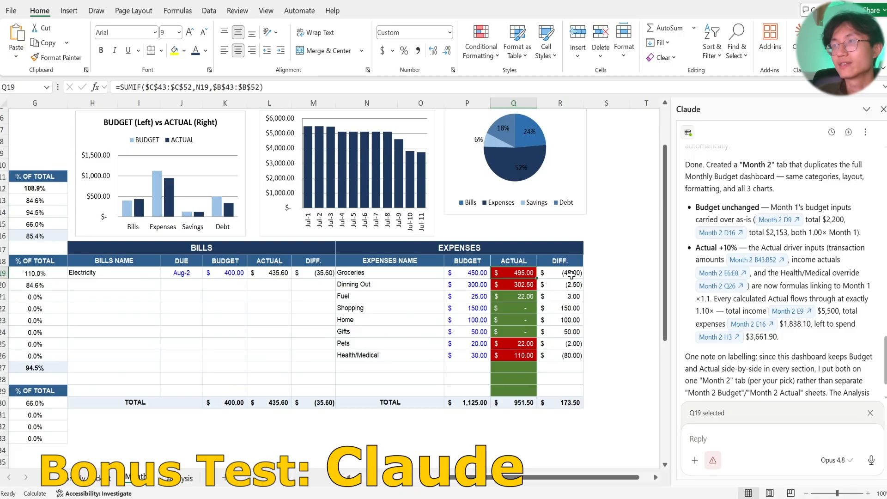
{"action": "left_click", "coordinate": [519, 285]}
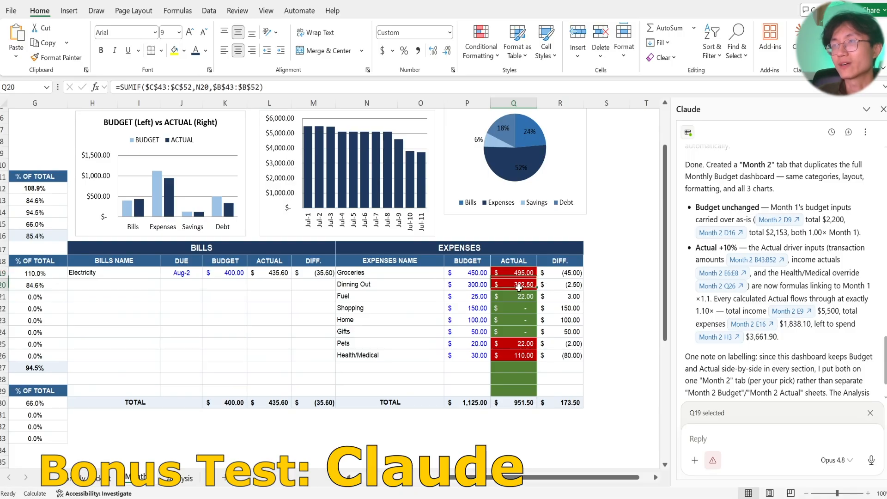
{"action": "left_click", "coordinate": [518, 297]}
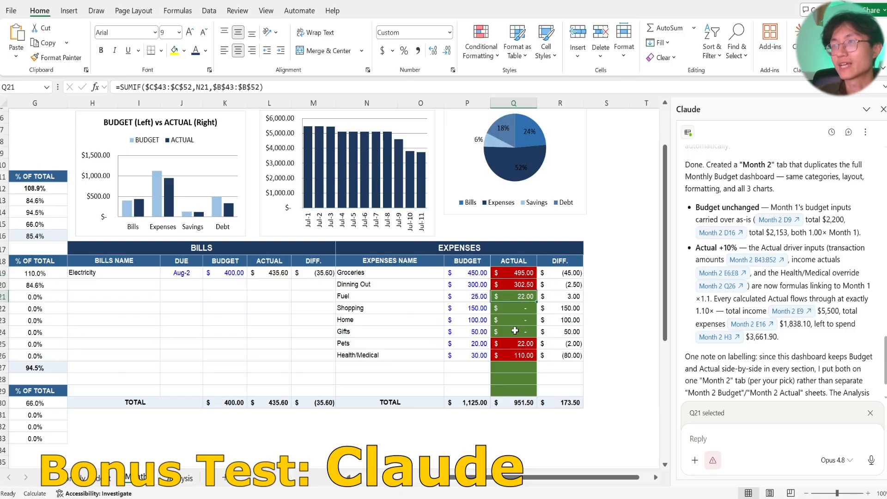
{"action": "left_click", "coordinate": [516, 273]}
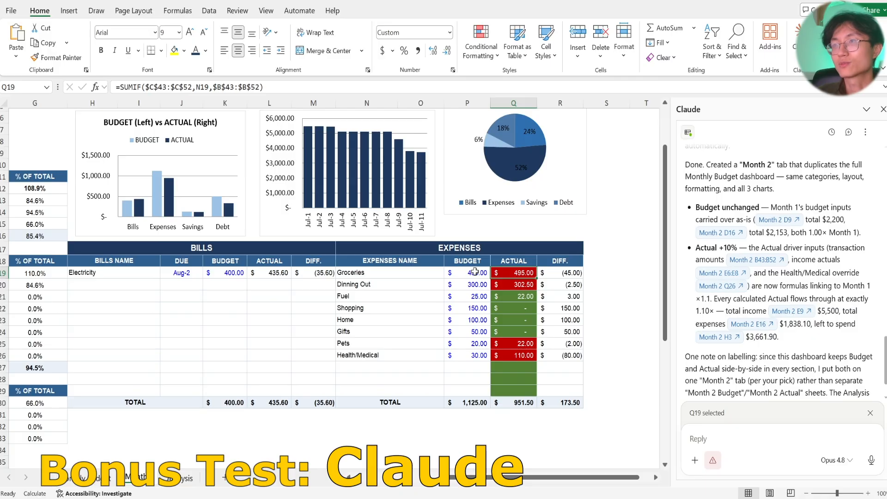
Compare Dinning Out's Budget and Actual in the Month 2 Expenses table, and check the Fuel and Pets Actual cells and the empty rows.
{"action": "left_click", "coordinate": [518, 285]}
{"action": "left_click", "coordinate": [467, 286]}
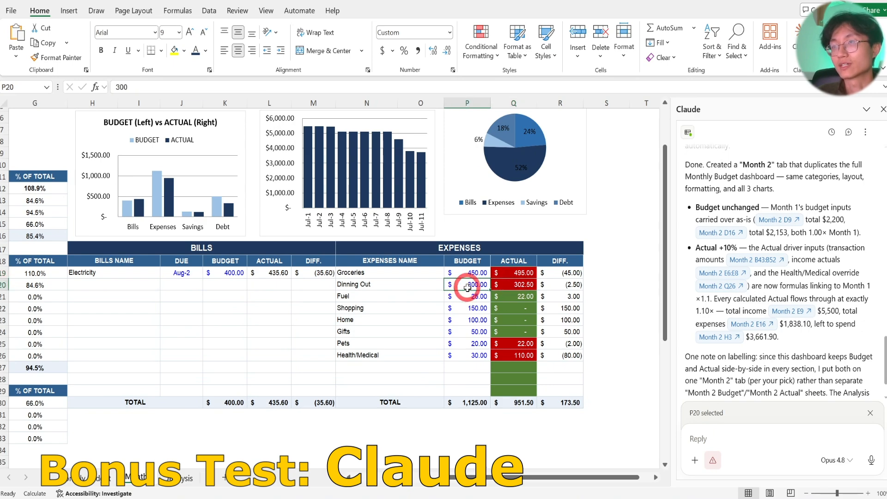
{"action": "left_click", "coordinate": [513, 286]}
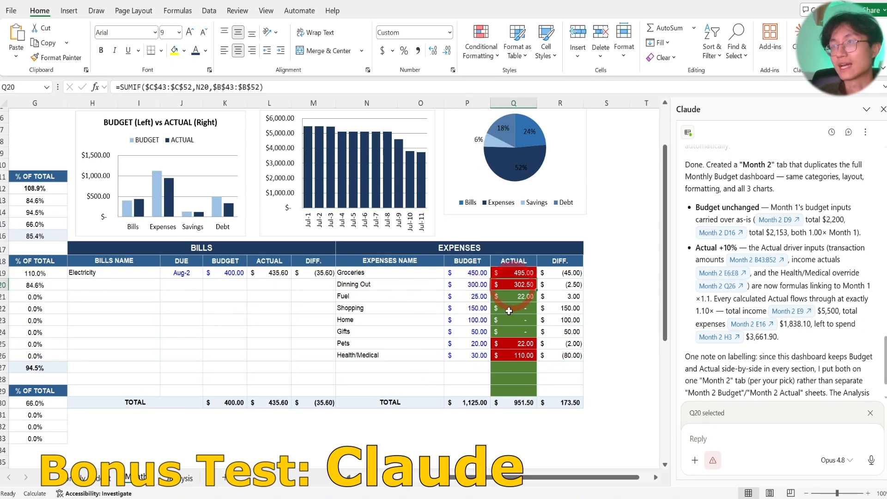
{"action": "left_click", "coordinate": [464, 285]}
{"action": "left_click", "coordinate": [525, 300]}
{"action": "left_click", "coordinate": [522, 345]}
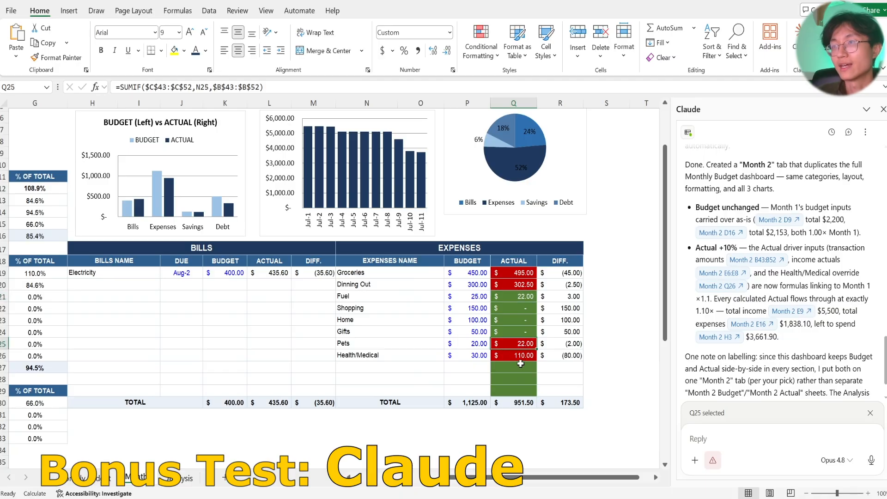
{"action": "left_click", "coordinate": [520, 367]}
Check the Month 2 Savings table's BPI and Piggy Bank entries and the Debt and Savings Actual cells in Spending Overview.
{"action": "left_click_drag", "start_coordinate": [453, 479], "coordinate": [350, 489]}
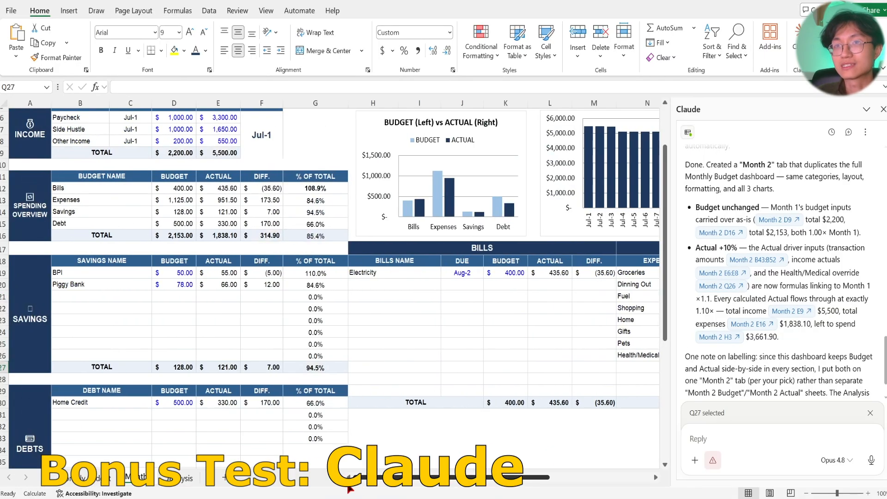
{"action": "scroll", "coordinate": [267, 299], "scroll_direction": "up", "scroll_amount": 1}
{"action": "left_click", "coordinate": [265, 317]}
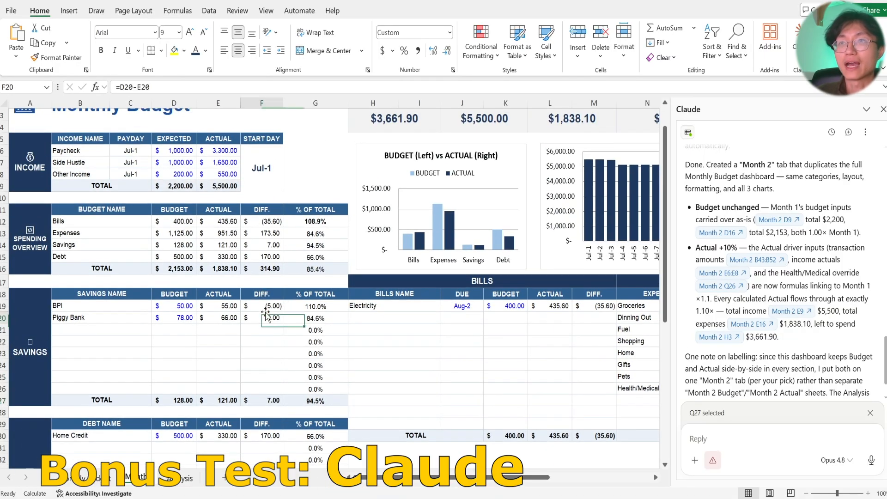
{"action": "left_click", "coordinate": [231, 316]}
{"action": "left_click", "coordinate": [227, 305]}
{"action": "left_click", "coordinate": [223, 256]}
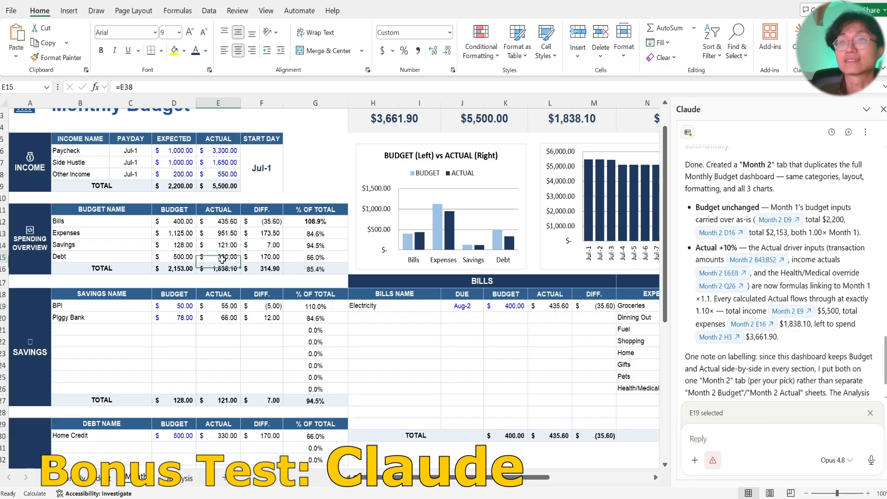
{"action": "left_click", "coordinate": [224, 244]}
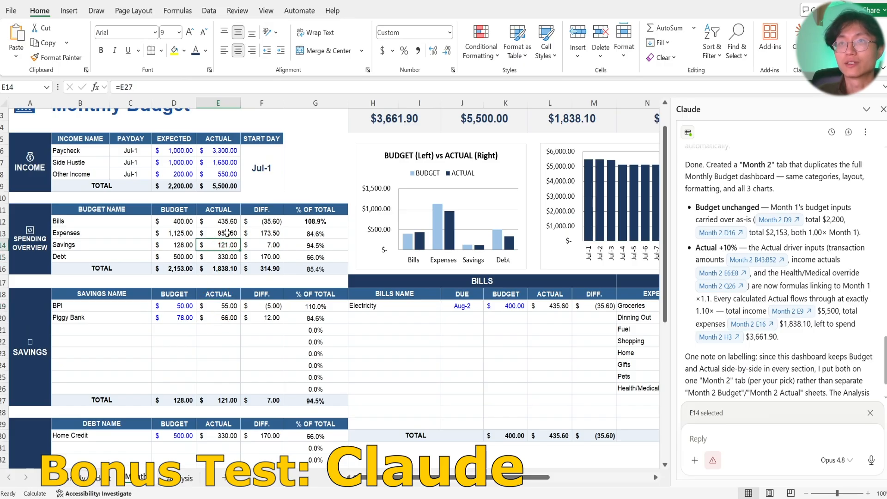
Compare Month 2 with the Monthly Budget sheet again, check the Bills and Expenses Actual cells in Spending Overview, and widen the Claude pane.
{"action": "scroll", "coordinate": [227, 233], "scroll_direction": "up", "scroll_amount": 1}
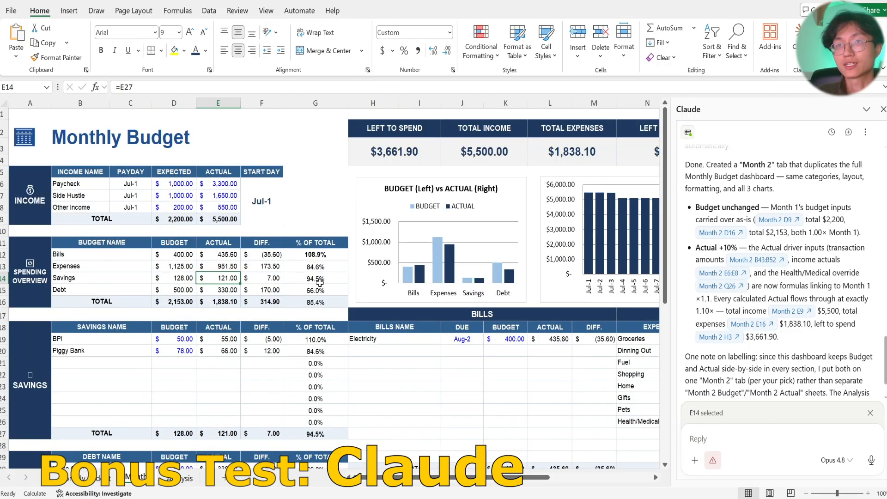
{"action": "left_click", "coordinate": [99, 476]}
{"action": "left_click", "coordinate": [128, 481]}
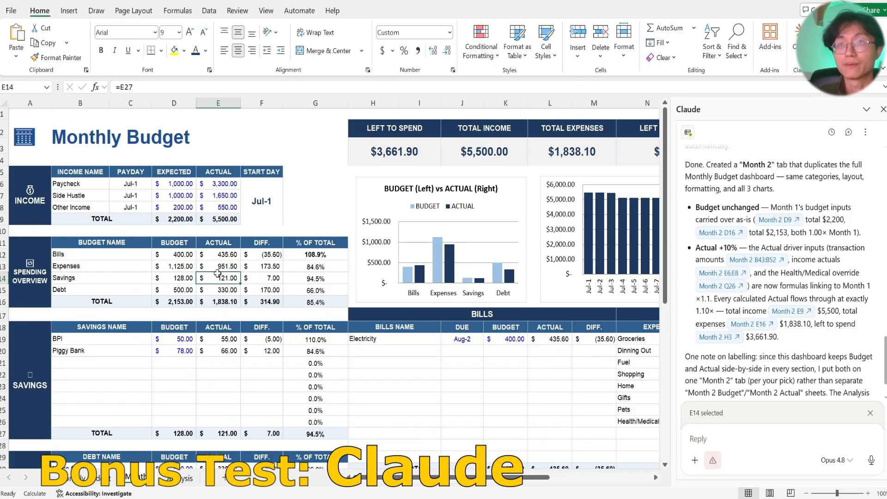
{"action": "left_click", "coordinate": [224, 254]}
{"action": "left_click", "coordinate": [229, 266]}
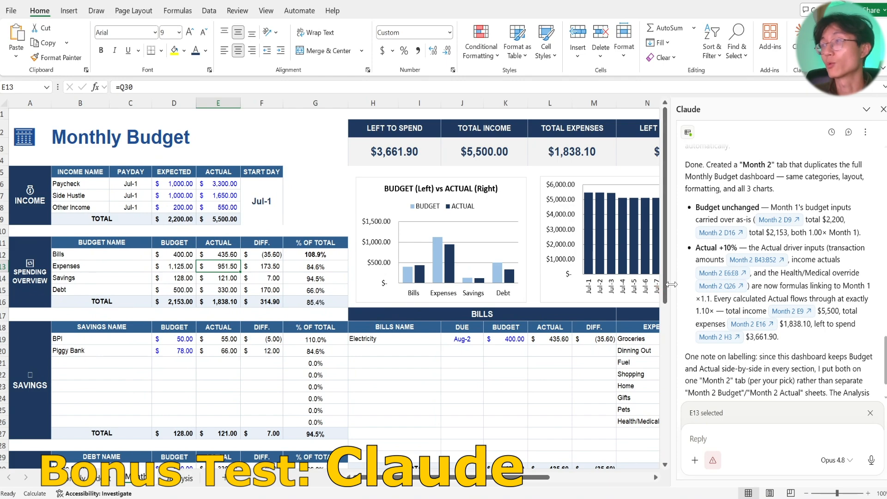
{"action": "left_click_drag", "start_coordinate": [671, 284], "coordinate": [651, 286]}
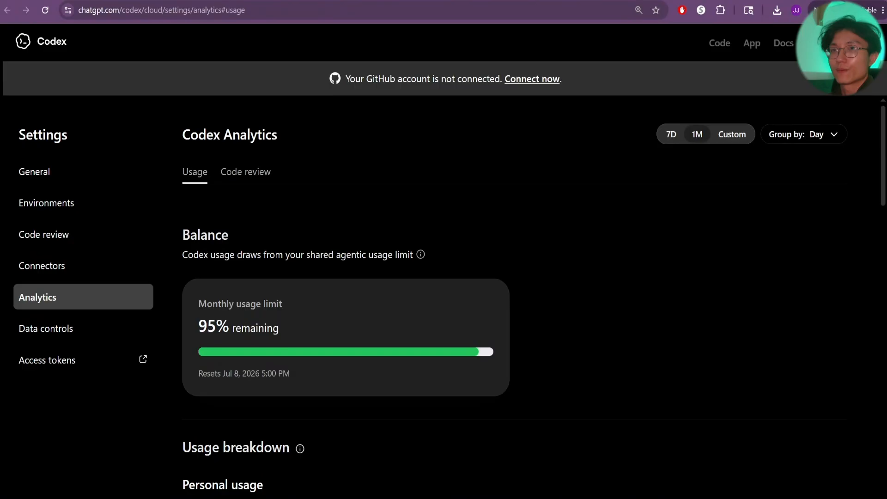
Switch to the Codex Analytics page in the browser and review the monthly usage limit and usage breakdown.
{"action": "scroll", "coordinate": [262, 345], "scroll_direction": "down", "scroll_amount": 3}
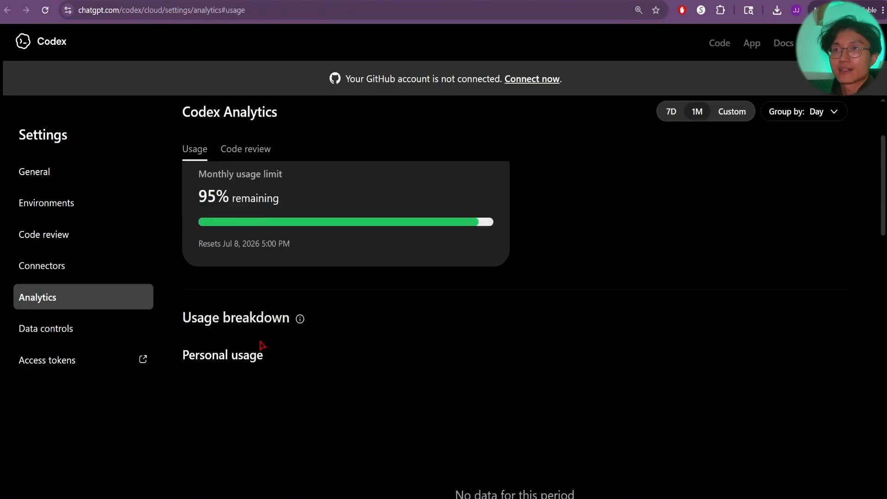
{"action": "scroll", "coordinate": [252, 349], "scroll_direction": "up", "scroll_amount": 3}
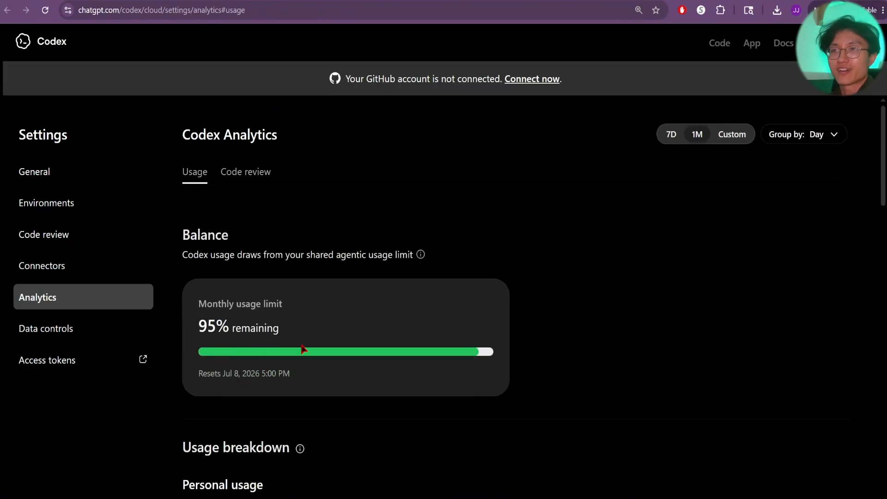